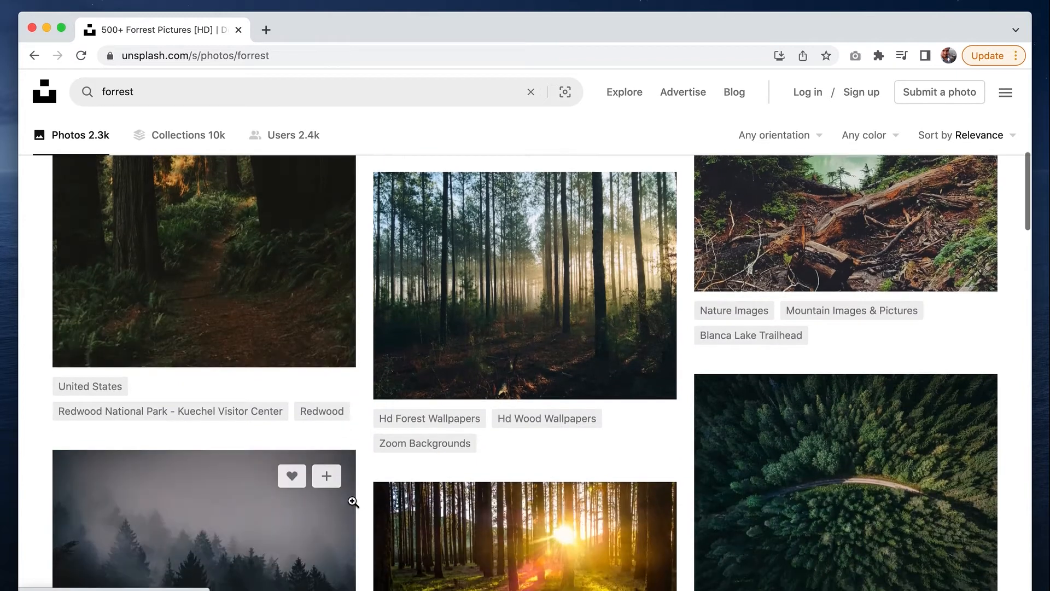
scroll(353, 502, down, 1)
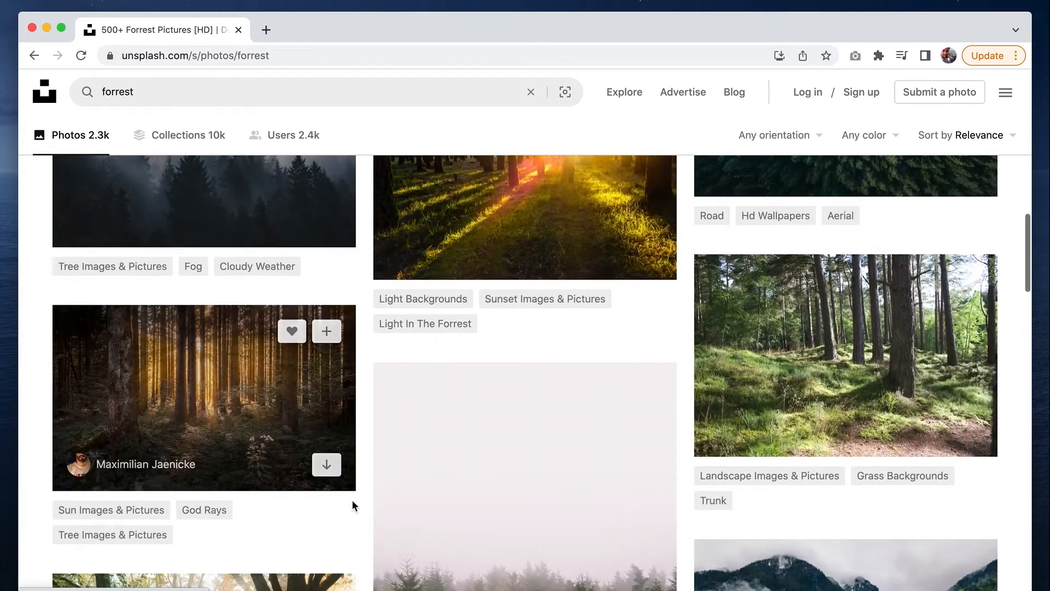
Download the sunlit pine forest photo with mossy grass from the Unsplash results in Large size (2400 x 1600)
click(773, 360)
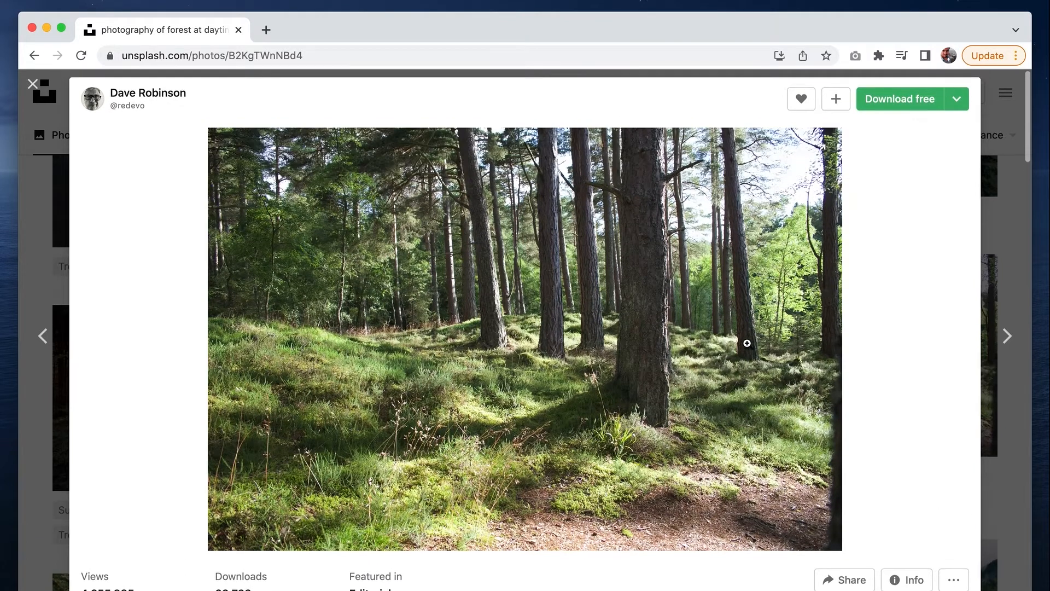
click(956, 102)
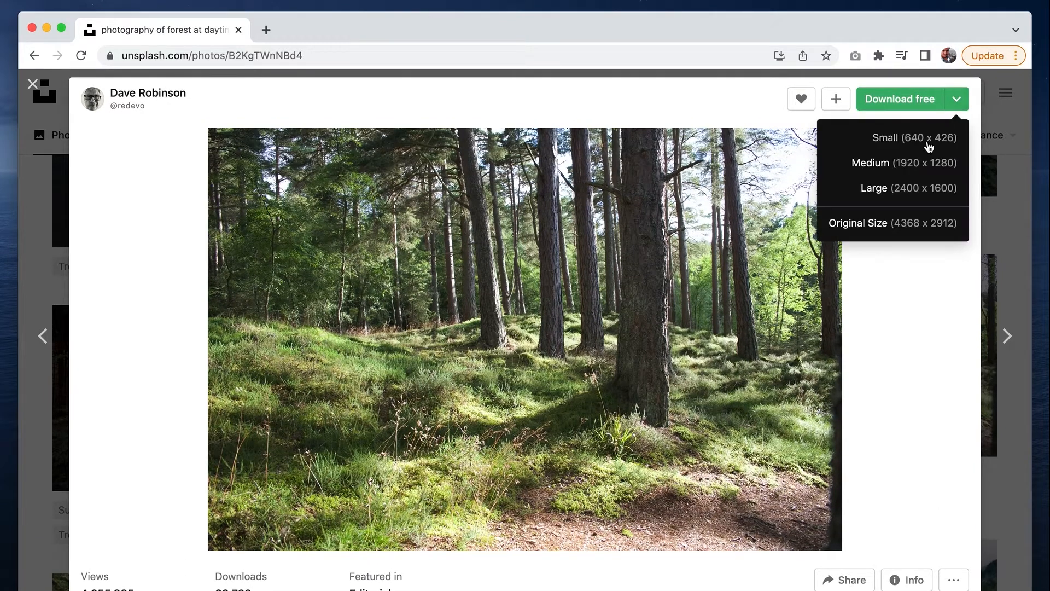
click(887, 189)
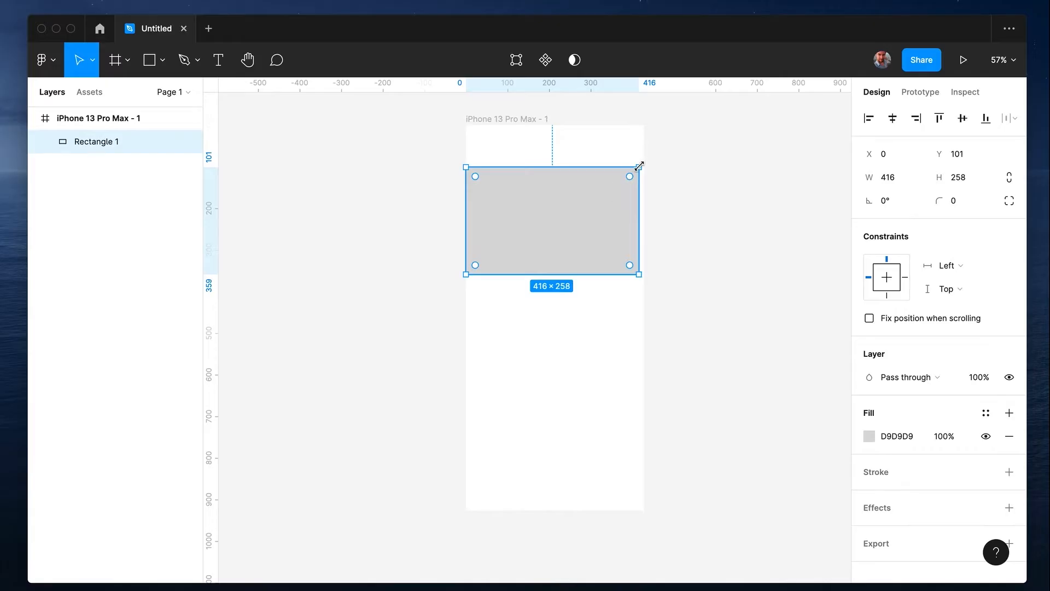
In Figma, stretch the grey rectangle to 428 × 359 at the frame's upper edge, and search the Unsplash plugin for "forrest"
drag(638, 167, 644, 128)
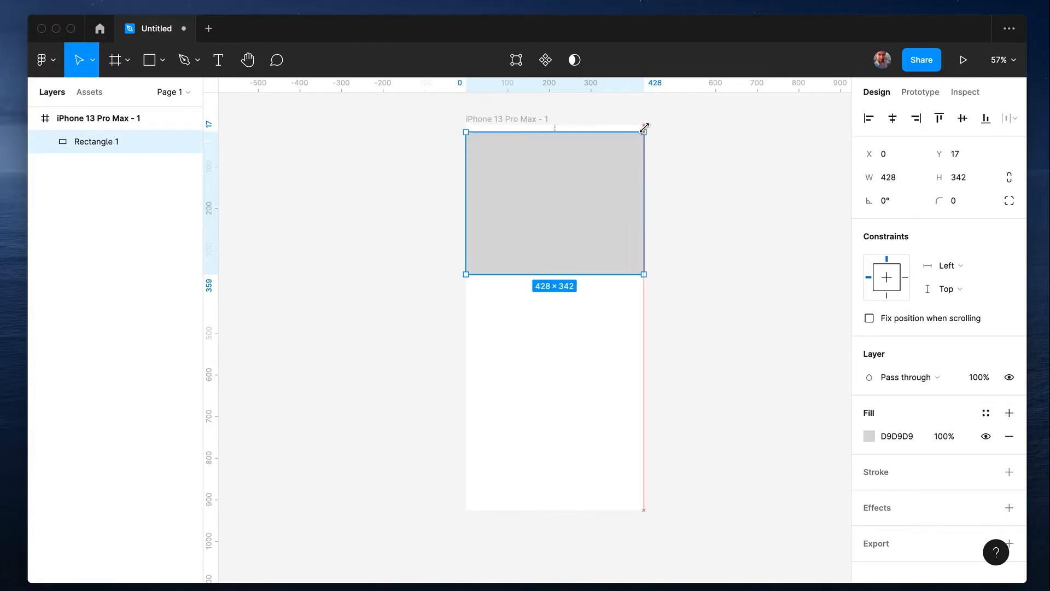
right_click(601, 201)
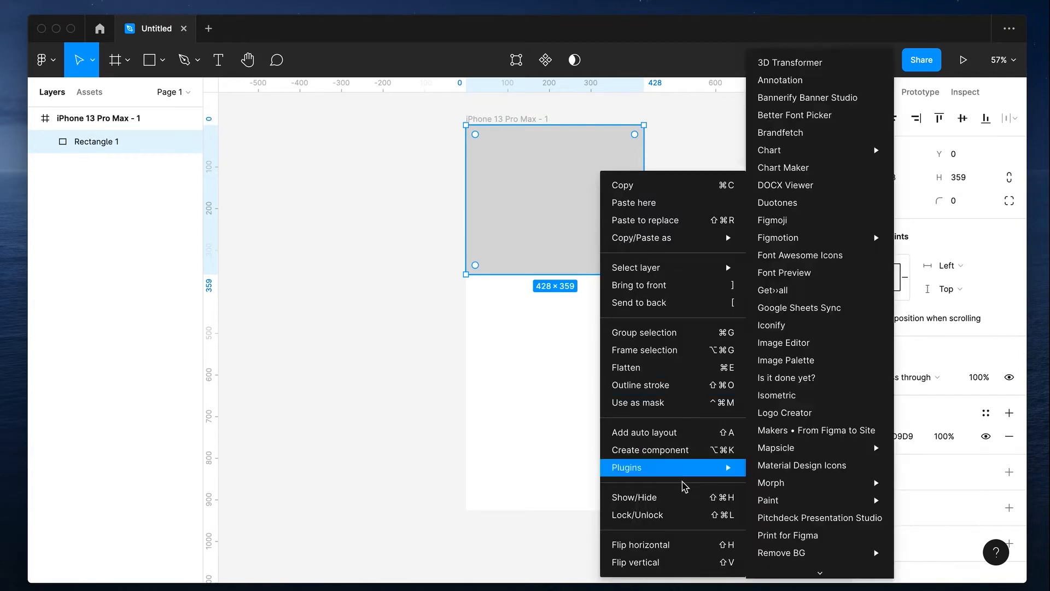
mouse_move(682, 476)
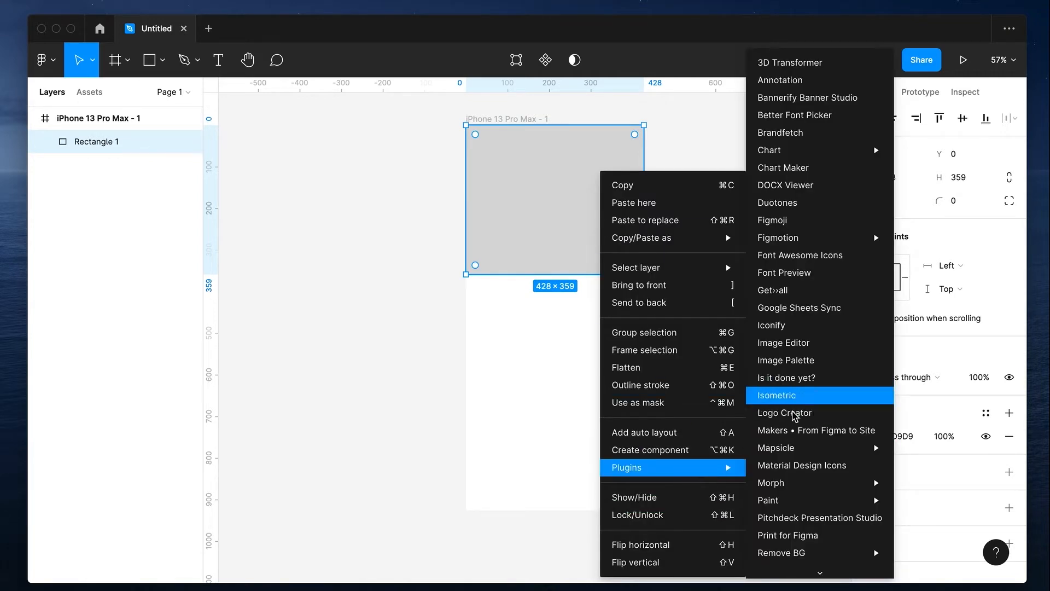
mouse_move(800, 484)
scroll(807, 552, down, 5)
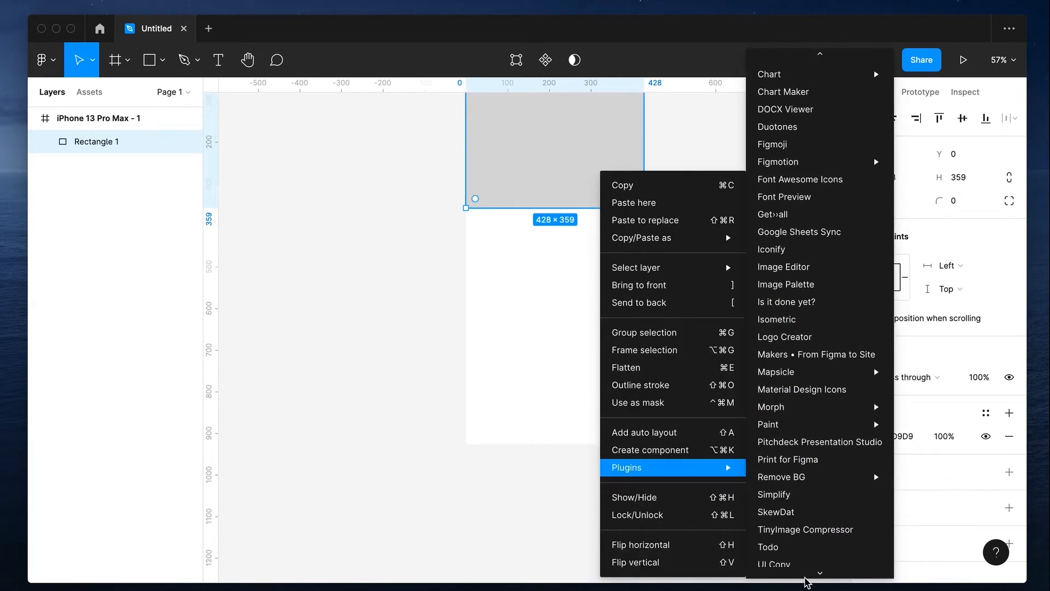
click(802, 514)
text(forrest)
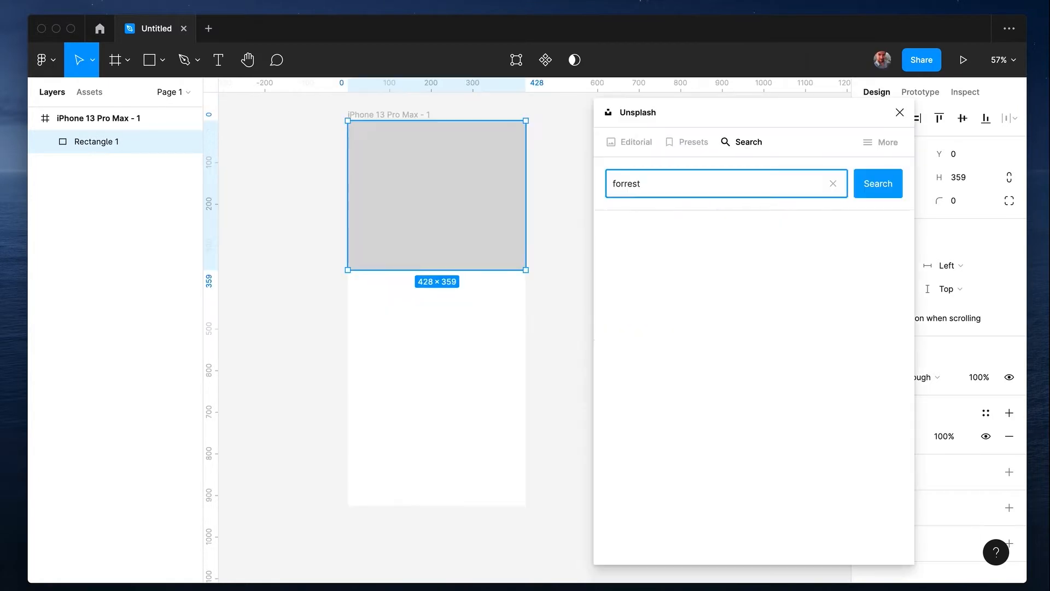
key(Return)
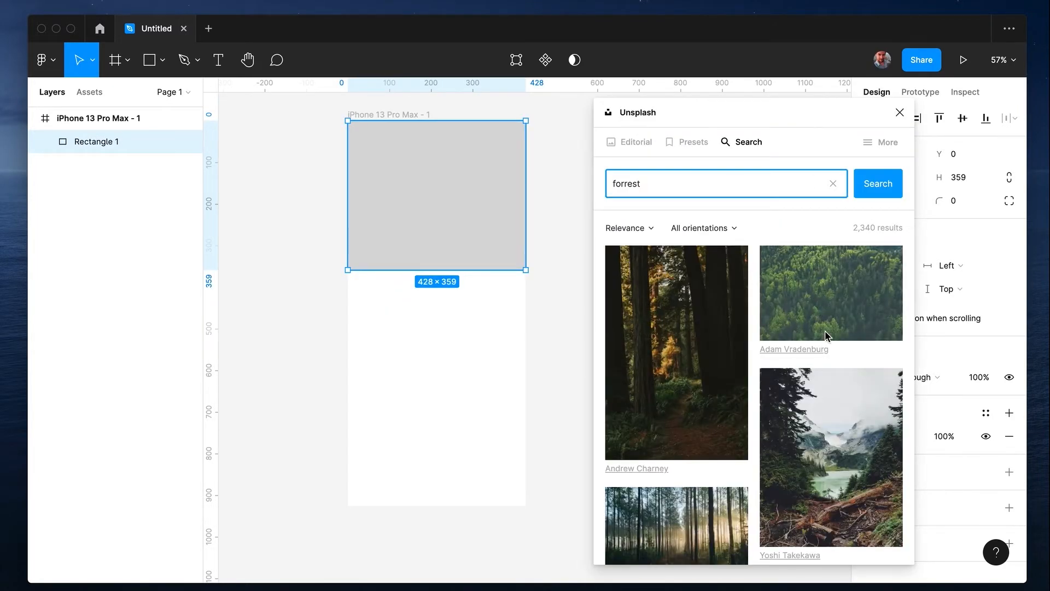
Fill the rectangle with the sunlit pine forest photo with green grass from the plugin's results
scroll(807, 378, down, 6)
scroll(820, 447, down, 2)
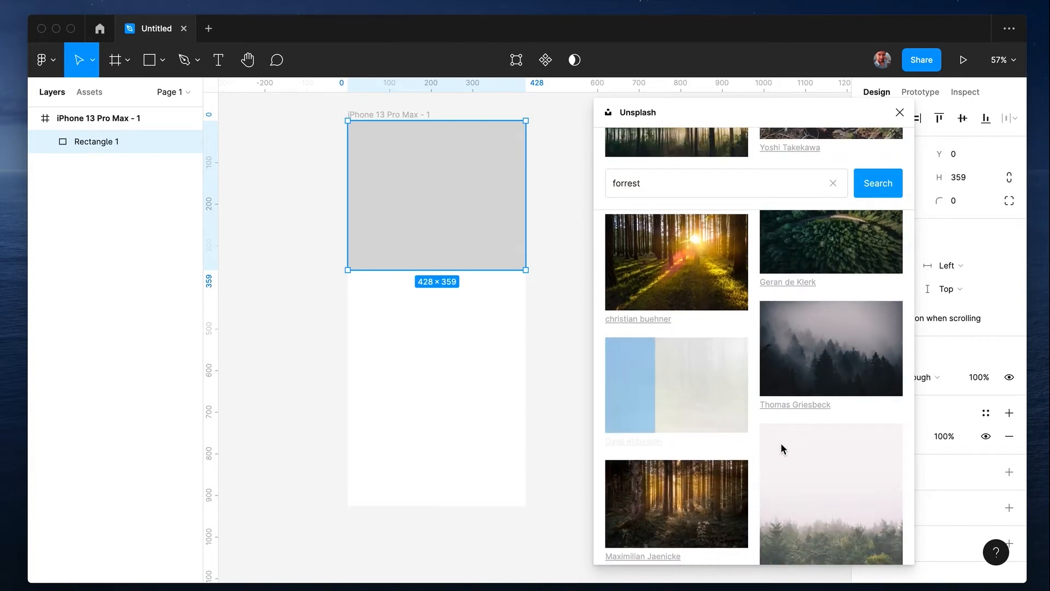
click(484, 389)
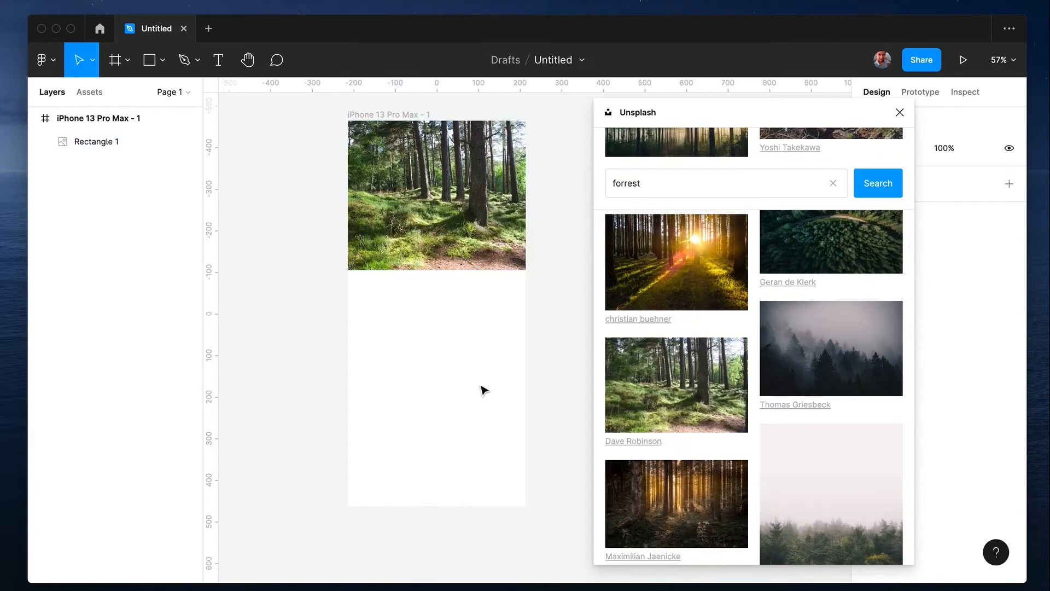
Draw a 139 × 139 square with rounded corners below the photo, with a small diamond centred on its upper edge
drag(425, 338, 450, 361)
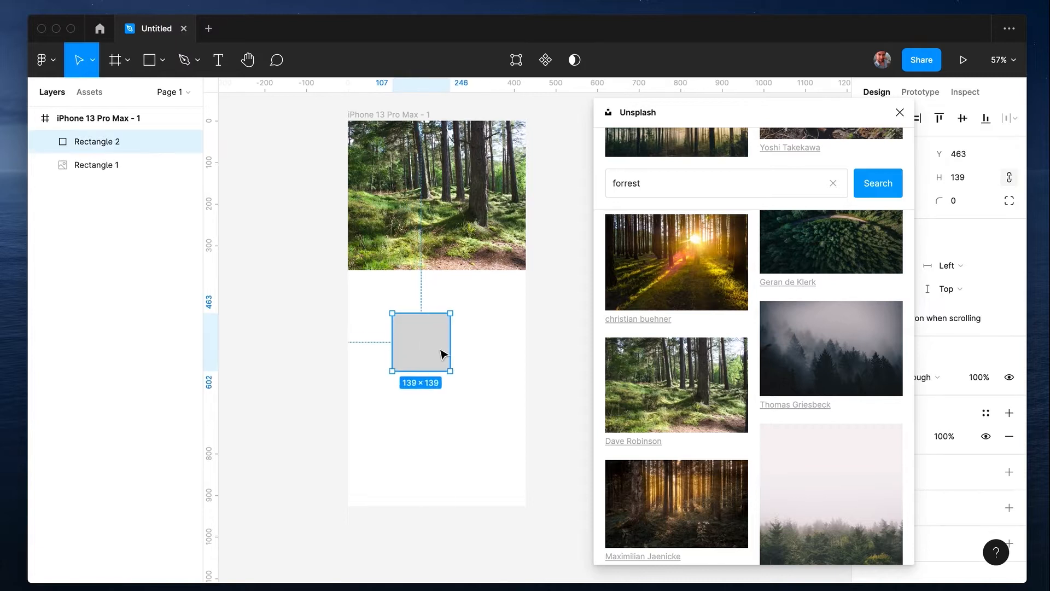
scroll(441, 353, up, 5)
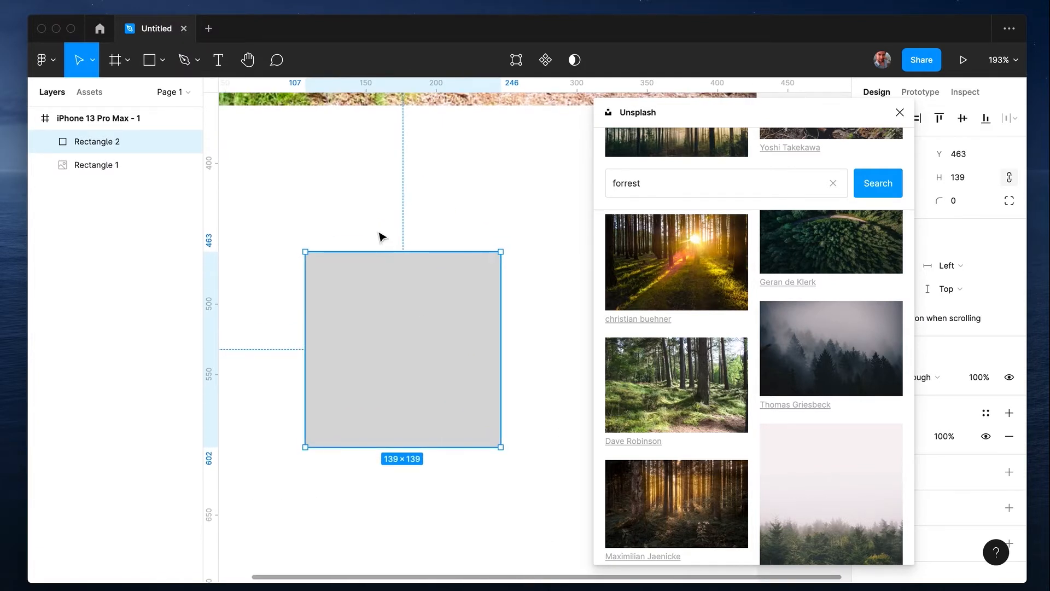
mouse_move(375, 209)
mouse_down()
mouse_move(402, 237)
mouse_move(395, 247)
mouse_move(406, 263)
mouse_up()
click(436, 369)
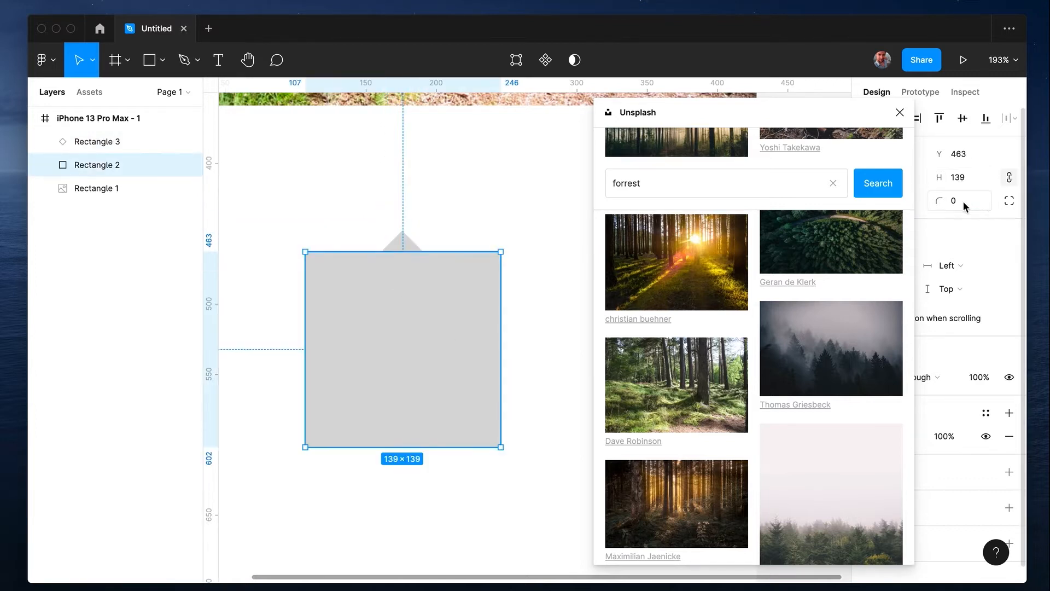
click(982, 201)
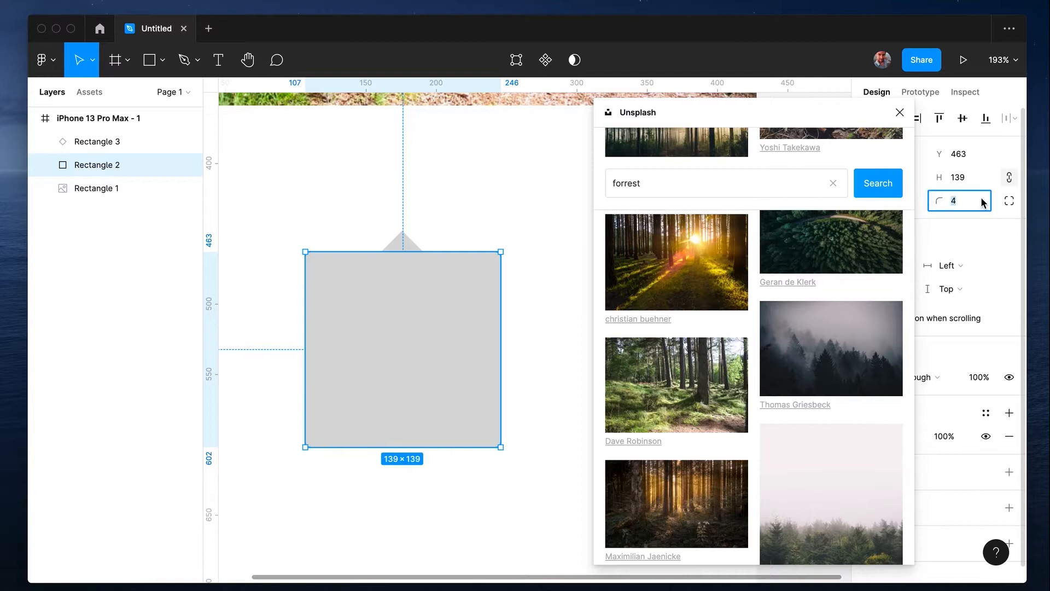
Unite the square and the diamond into one shape and fill it with the autumn forest path photo
drag(348, 190, 438, 312)
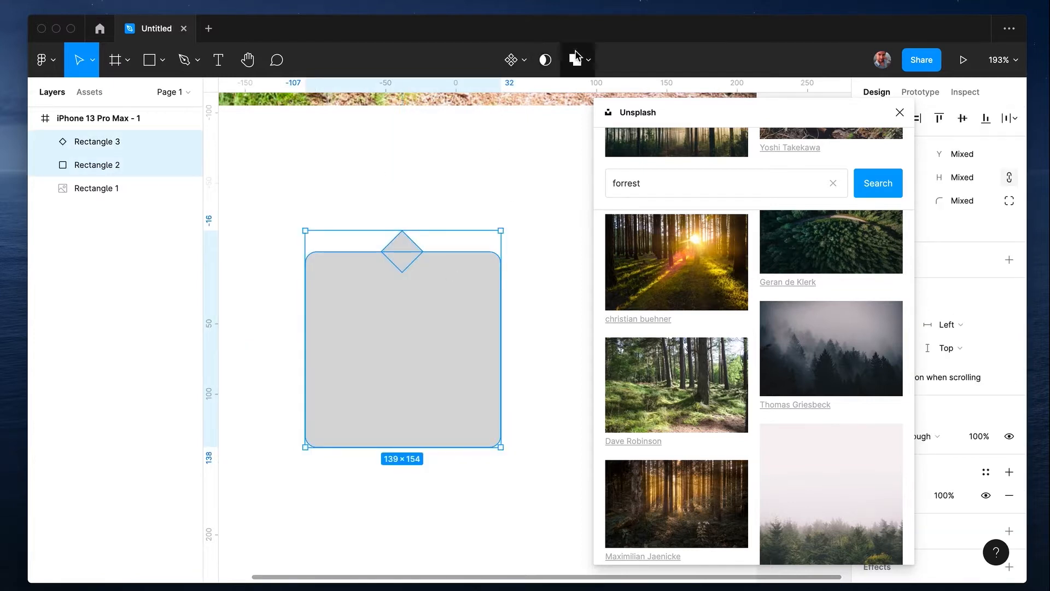
click(572, 59)
scroll(696, 405, down, 5)
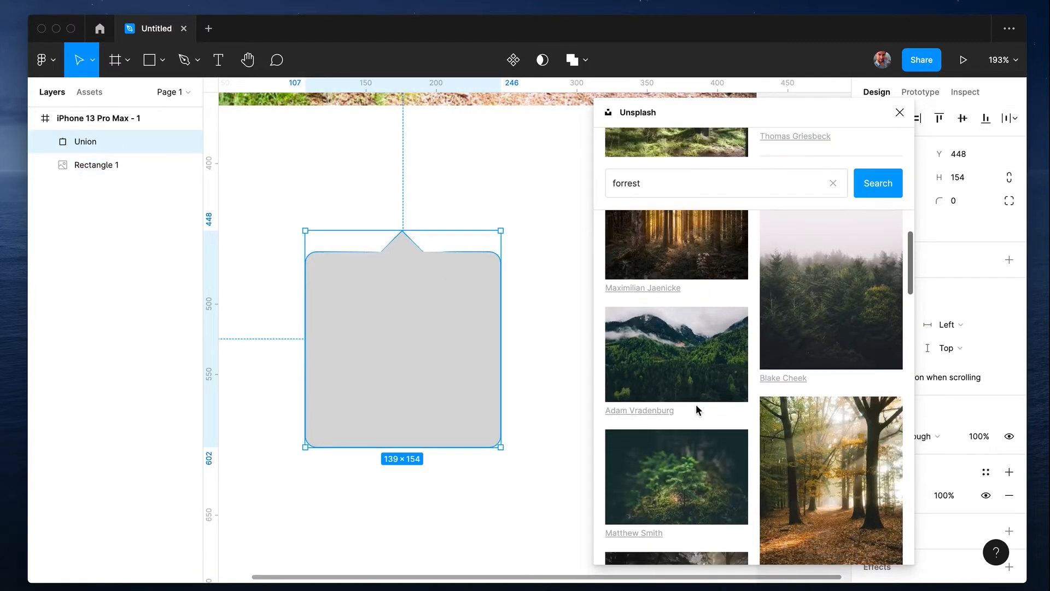
click(526, 302)
Duplicate the pointed photo shape to its lower right in the frame and fill the copy with a dark sunlit forest photo
scroll(525, 302, down, 5)
drag(511, 345, 593, 441)
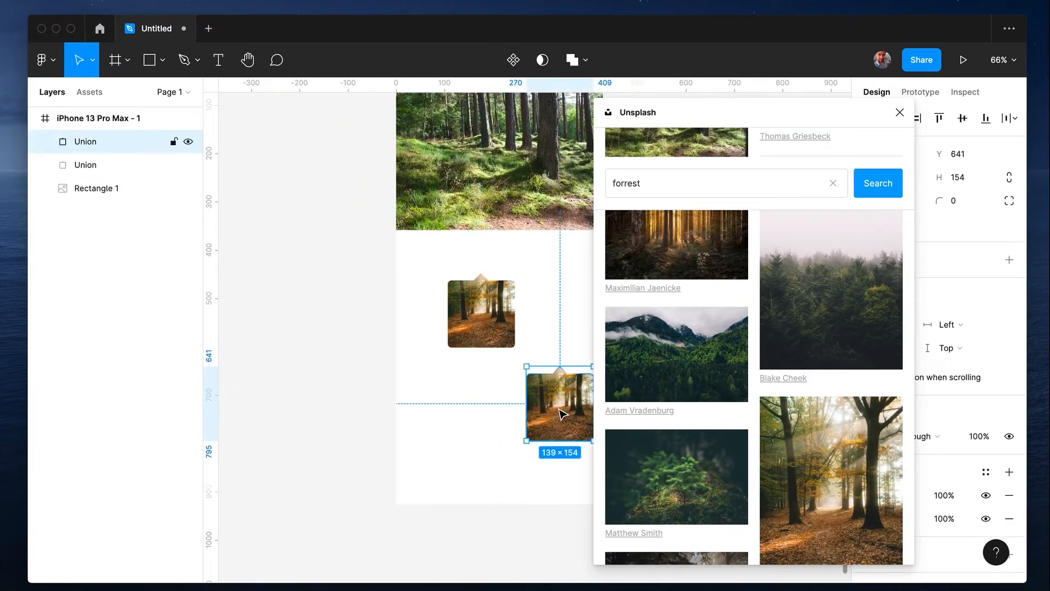
scroll(688, 502, down, 8)
click(677, 398)
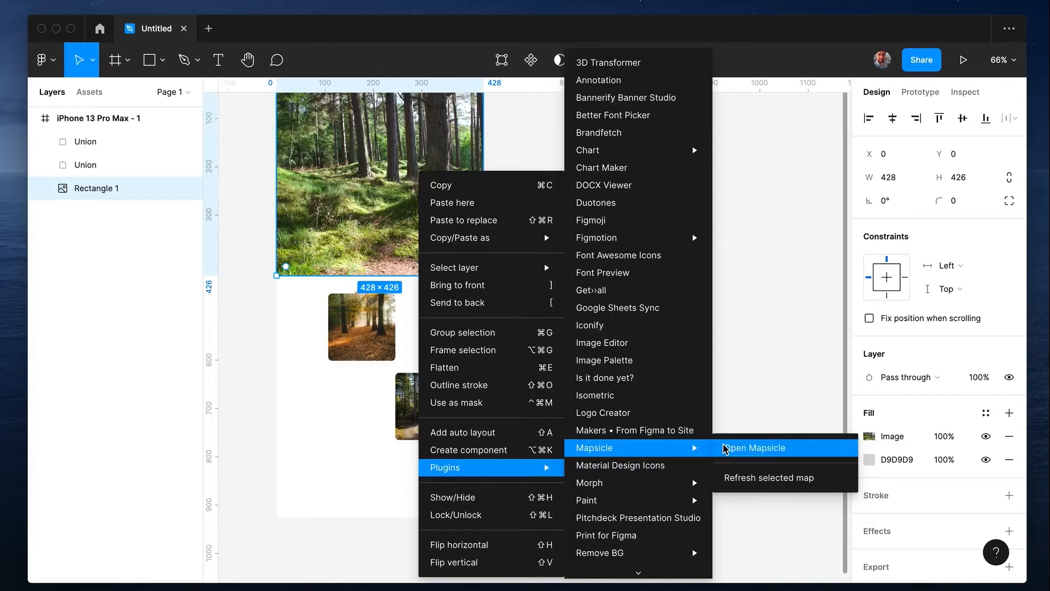
Replace the large forest image's fill with a Mapsicle map of San Francisco at zoom 11 in the Streets style
click(738, 449)
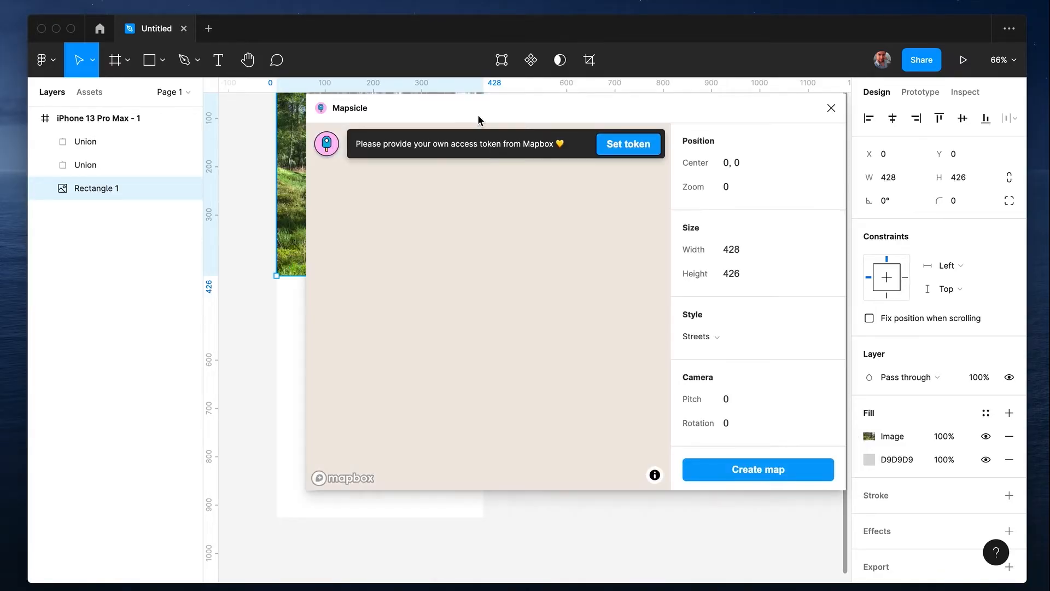
drag(477, 114, 652, 120)
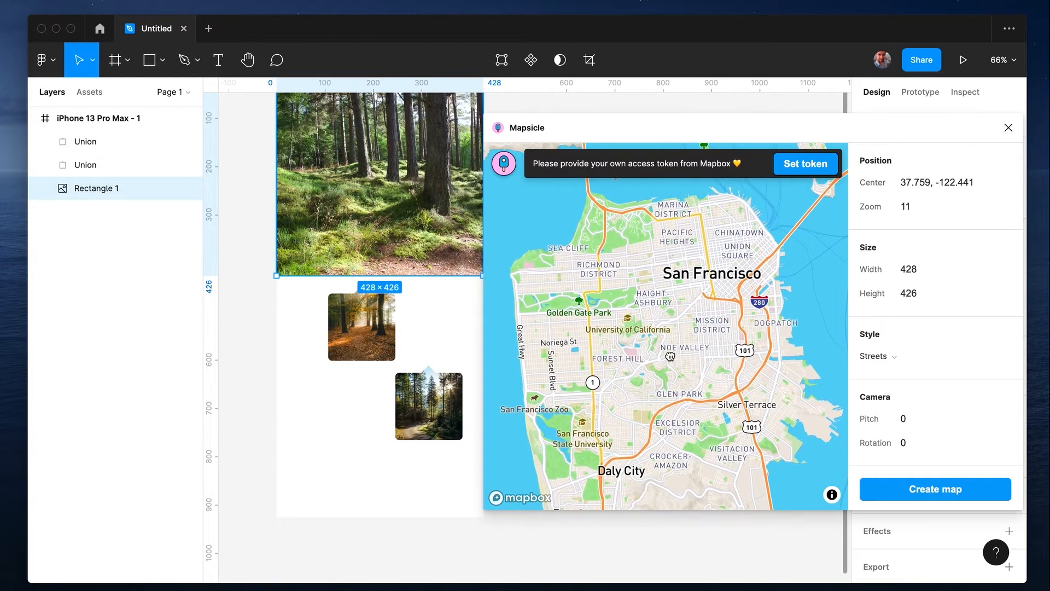
click(896, 487)
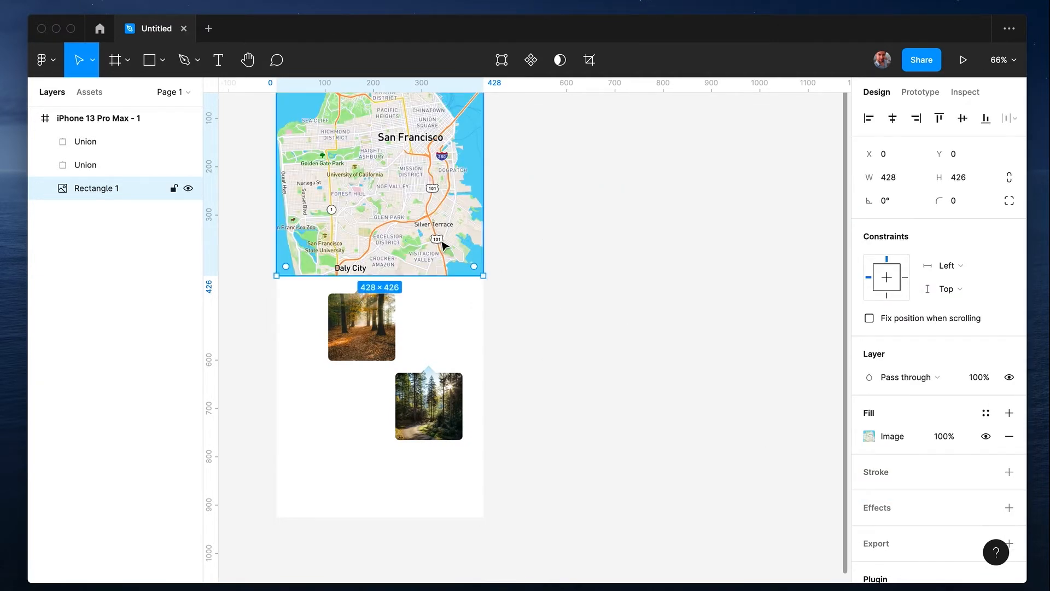
Reopen the map in Mapsicle, set its zoom to 9 and recentre it over San Francisco Bay at about 37.772, -122.299
right_click(444, 246)
mouse_move(574, 469)
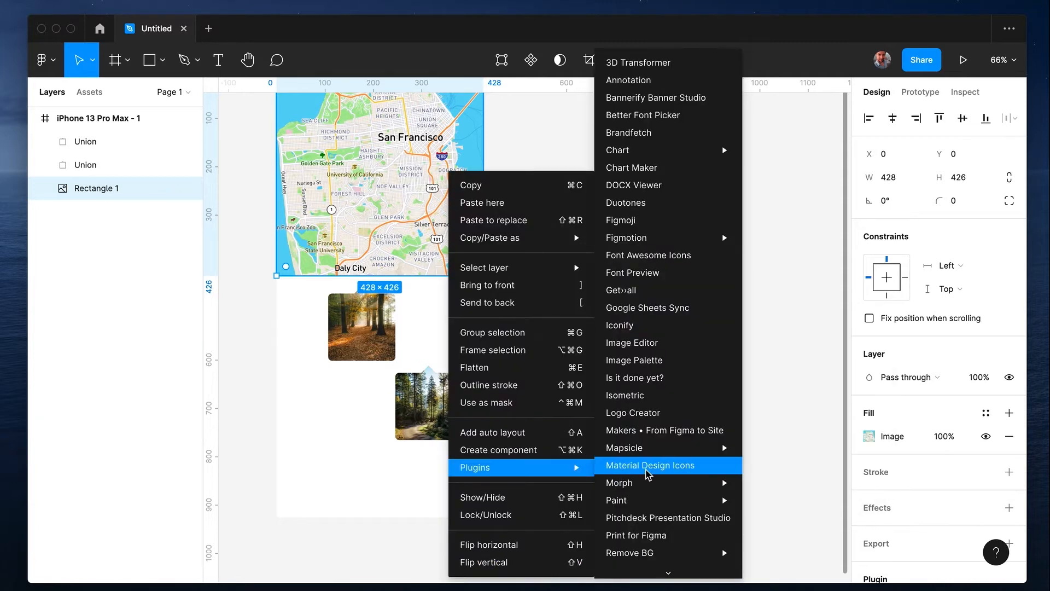
mouse_move(650, 449)
click(758, 445)
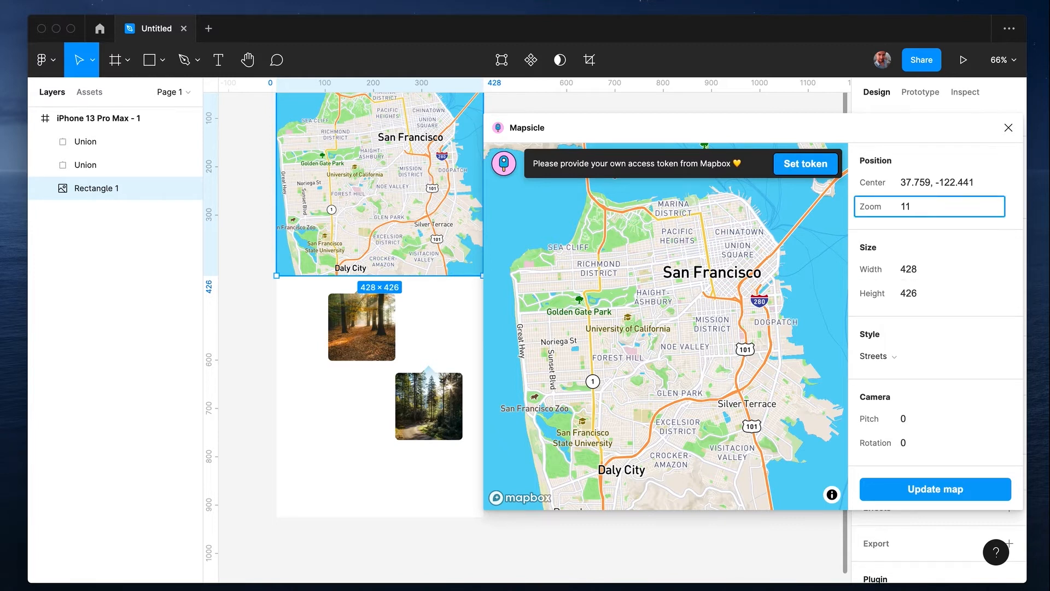
click(613, 380)
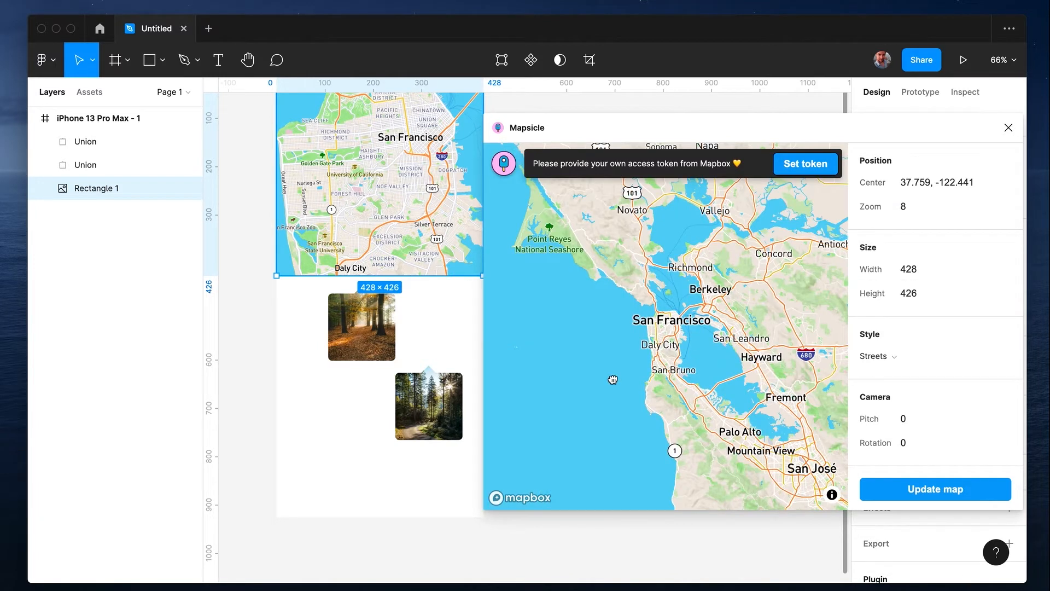
text(9)
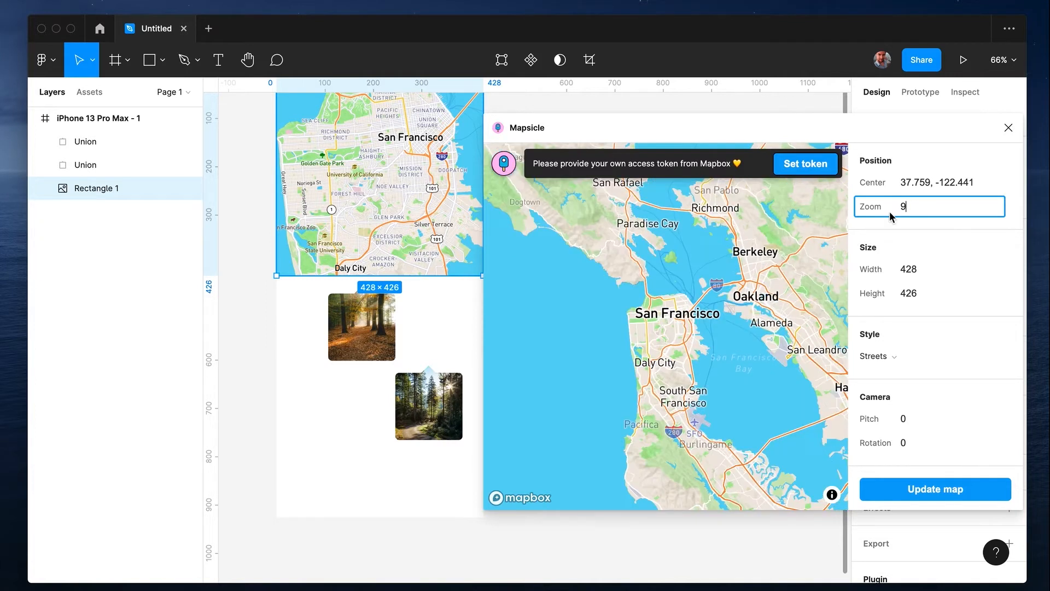
drag(701, 308, 628, 320)
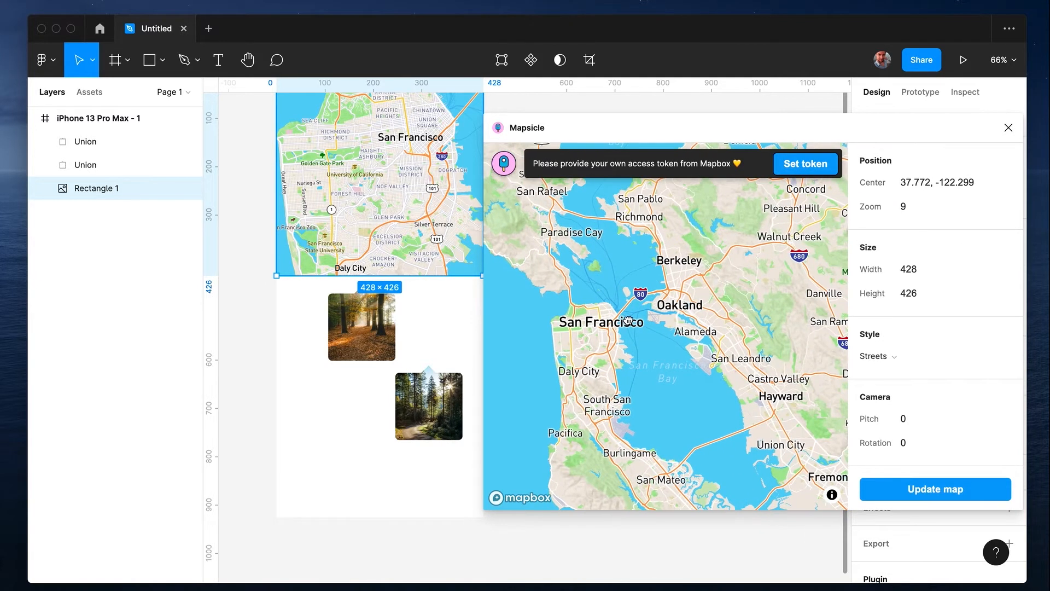
Preview the map in the Outdoors, Dark and Satellite styles
click(878, 356)
click(898, 375)
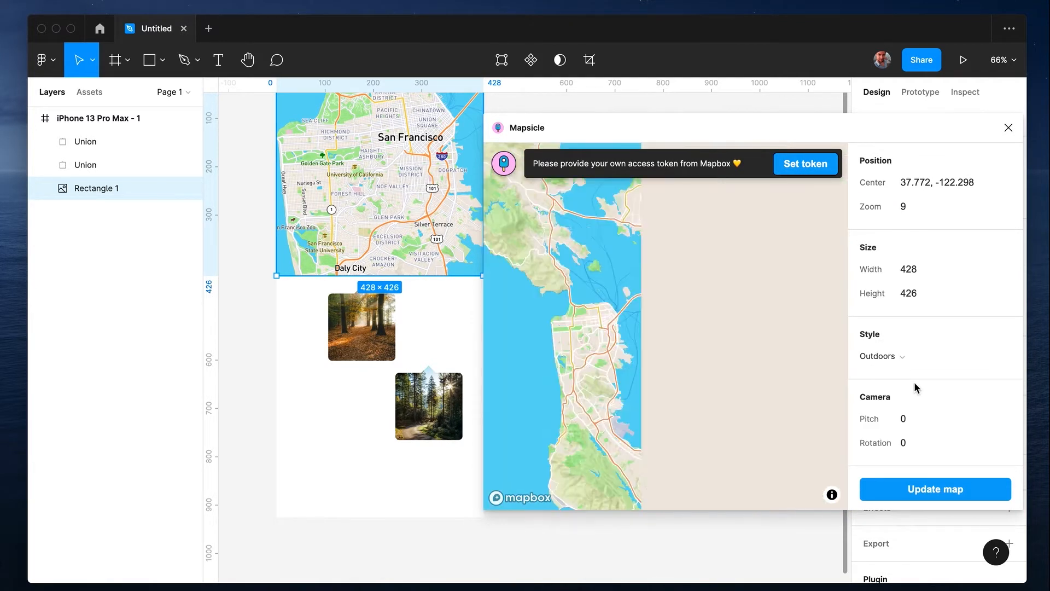
click(896, 359)
click(901, 408)
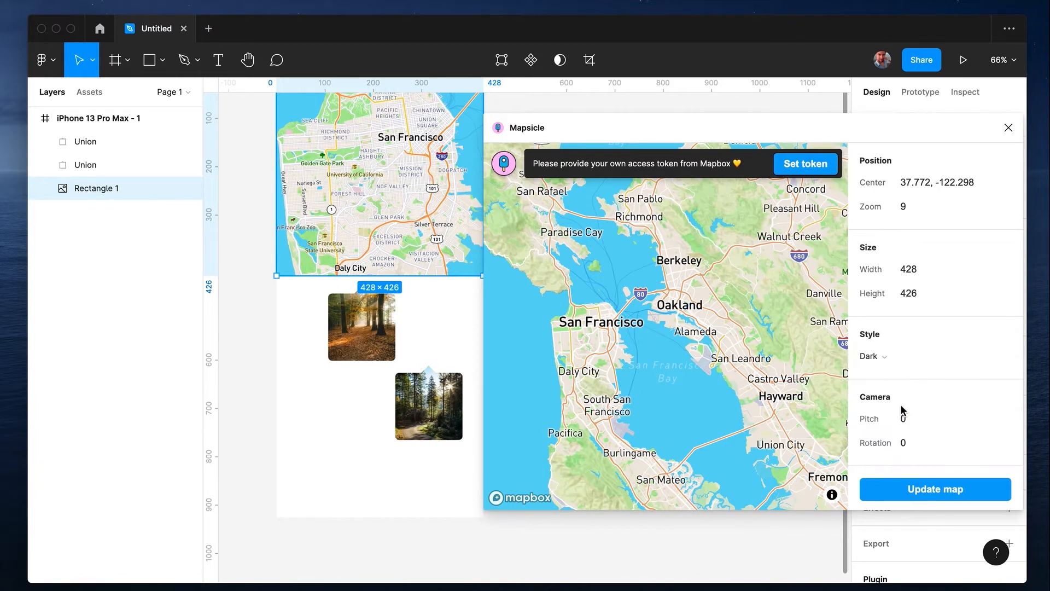
click(901, 358)
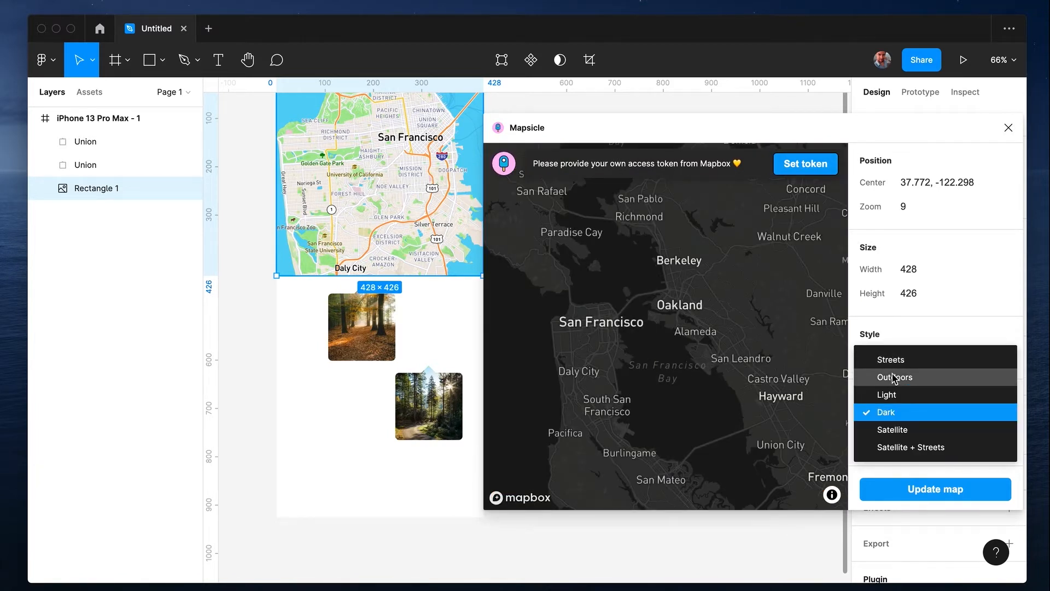
click(900, 429)
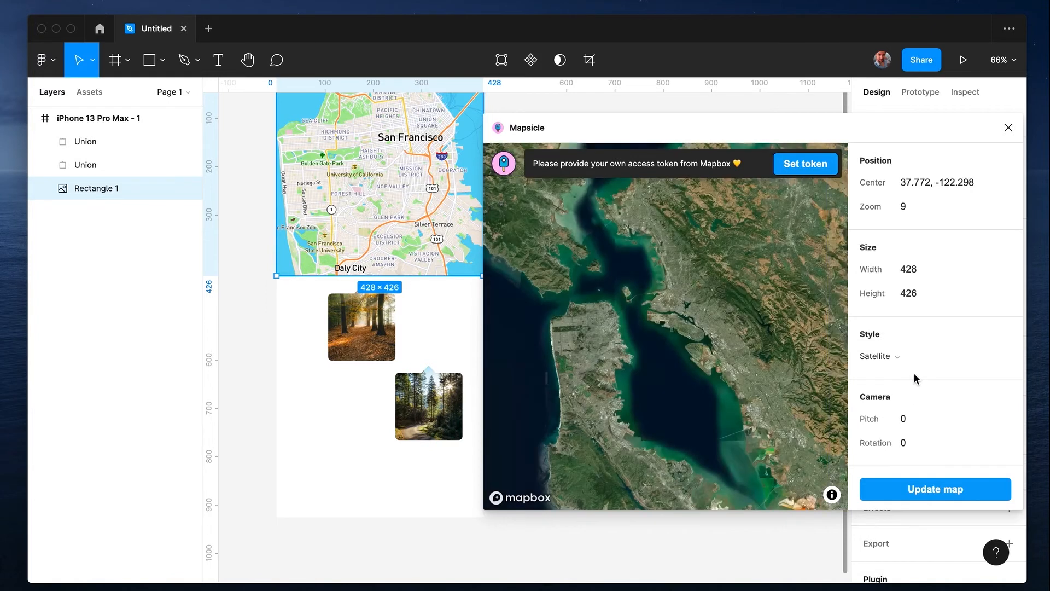
Set the map style to Outdoors and update the map in the design
click(898, 358)
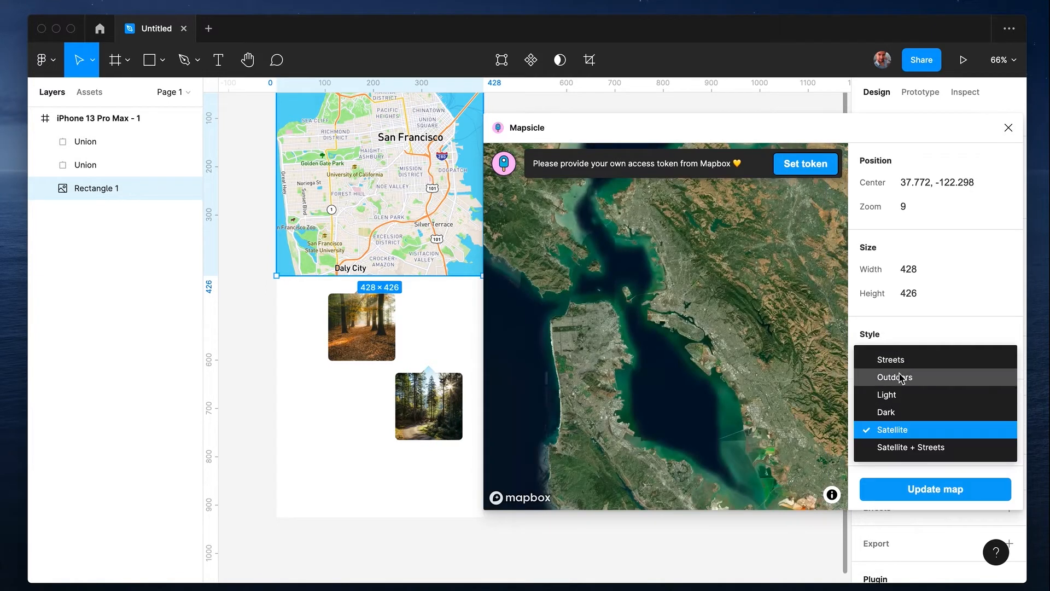
click(901, 376)
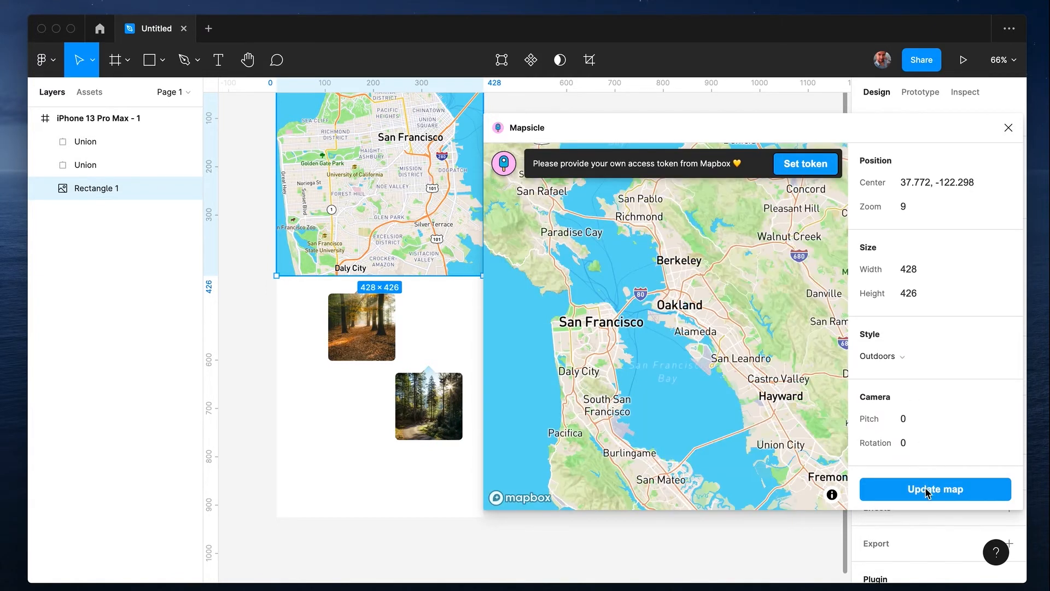
click(924, 486)
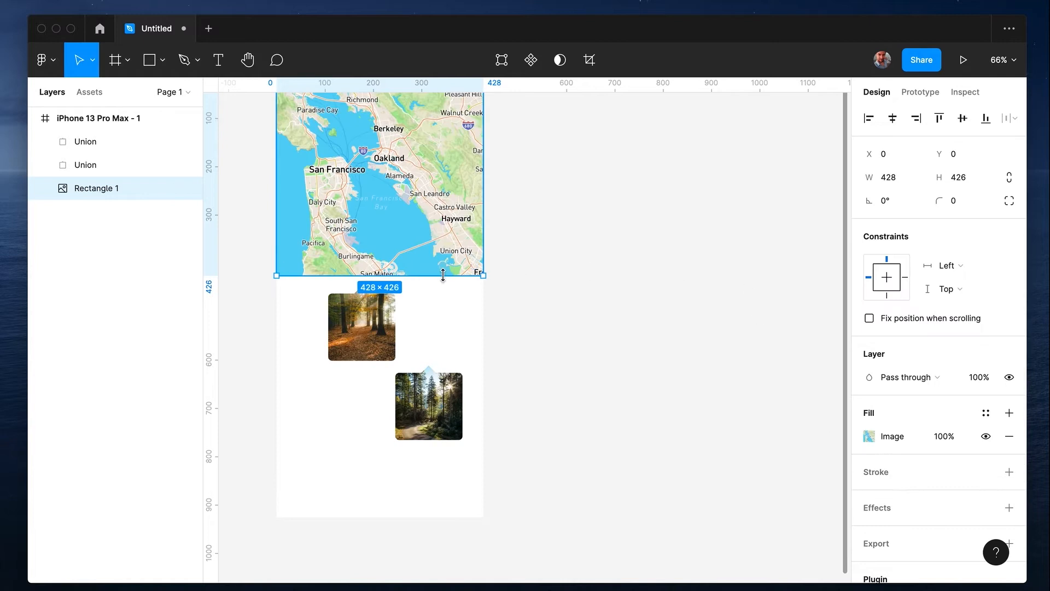
Stretch the map rectangle downward to fill the phone frame down to a white strip along its lower edge
drag(443, 274, 444, 460)
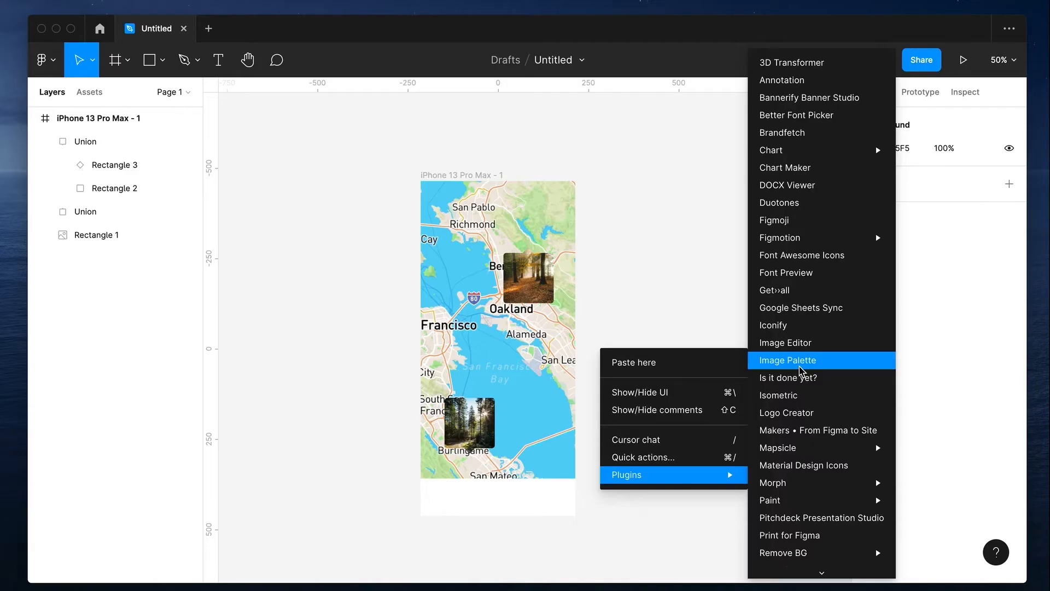
Search the Font Awesome Icons plugin for "home" and insert the house icon into the design
click(802, 252)
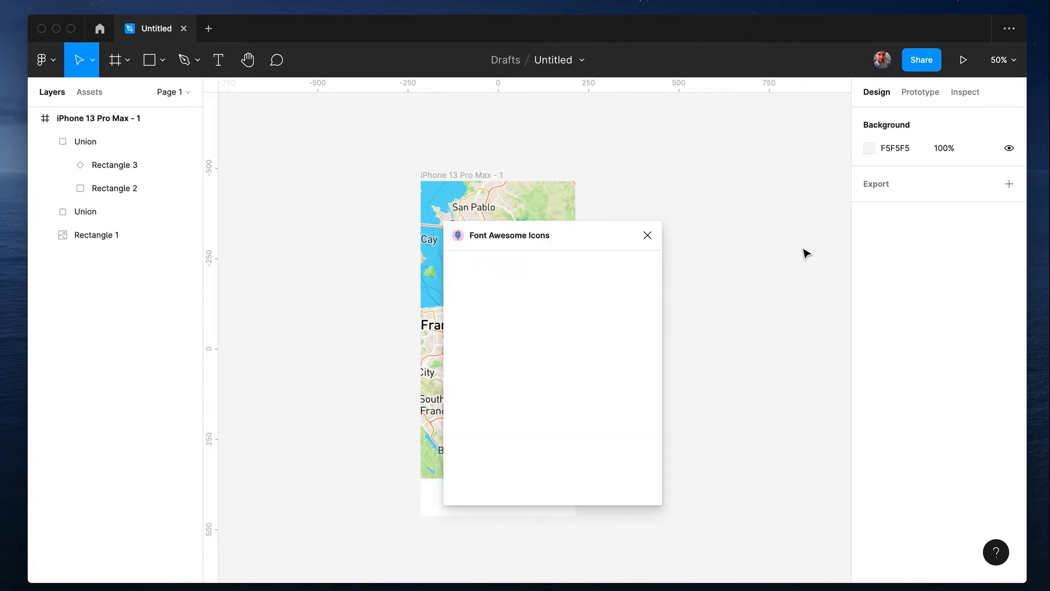
drag(576, 235, 734, 208)
click(687, 257)
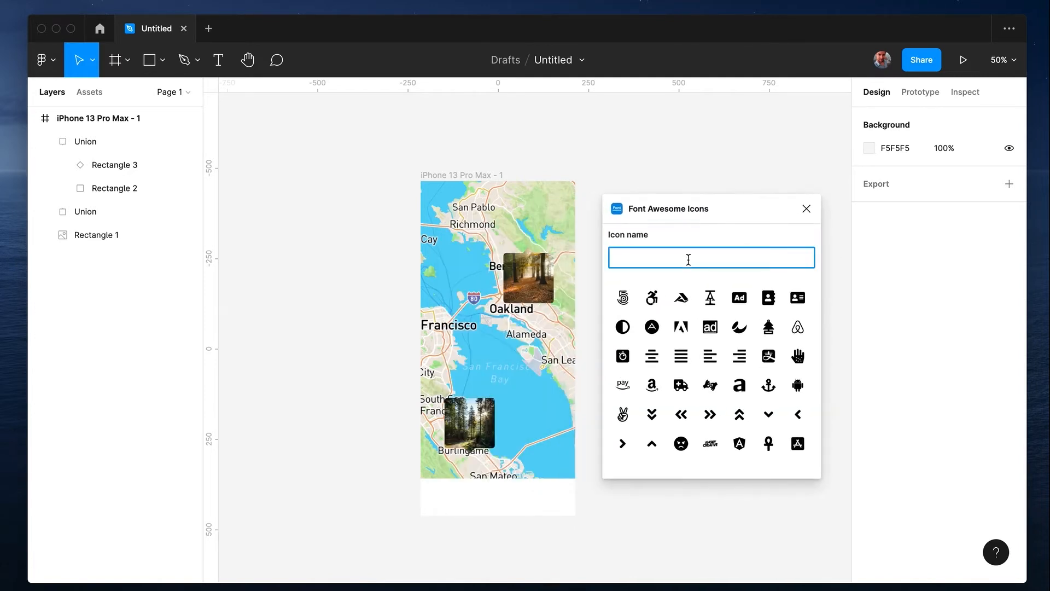
text(home)
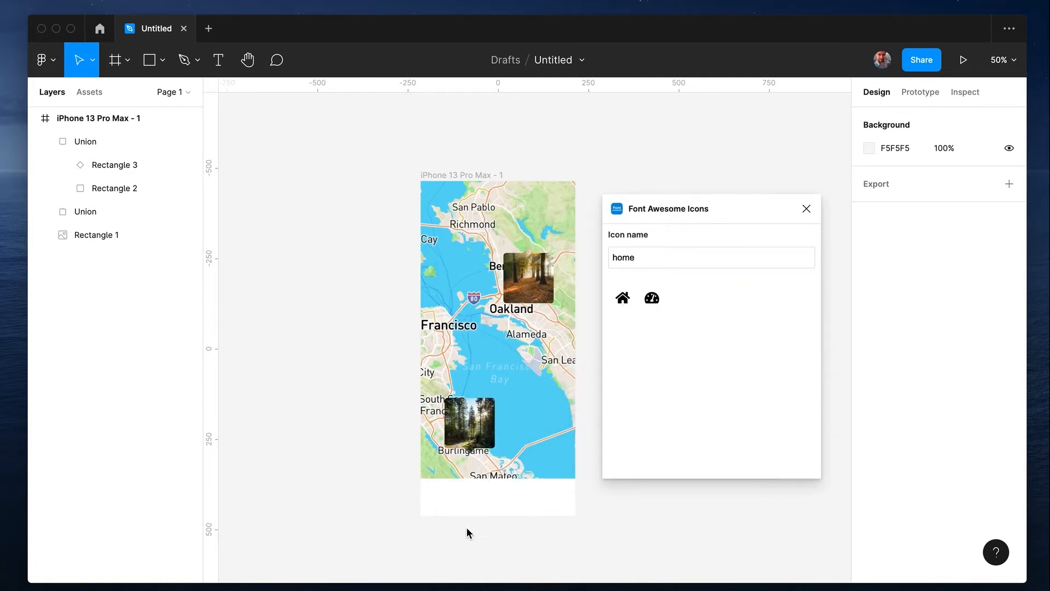
click(623, 299)
scroll(532, 323, up, 5)
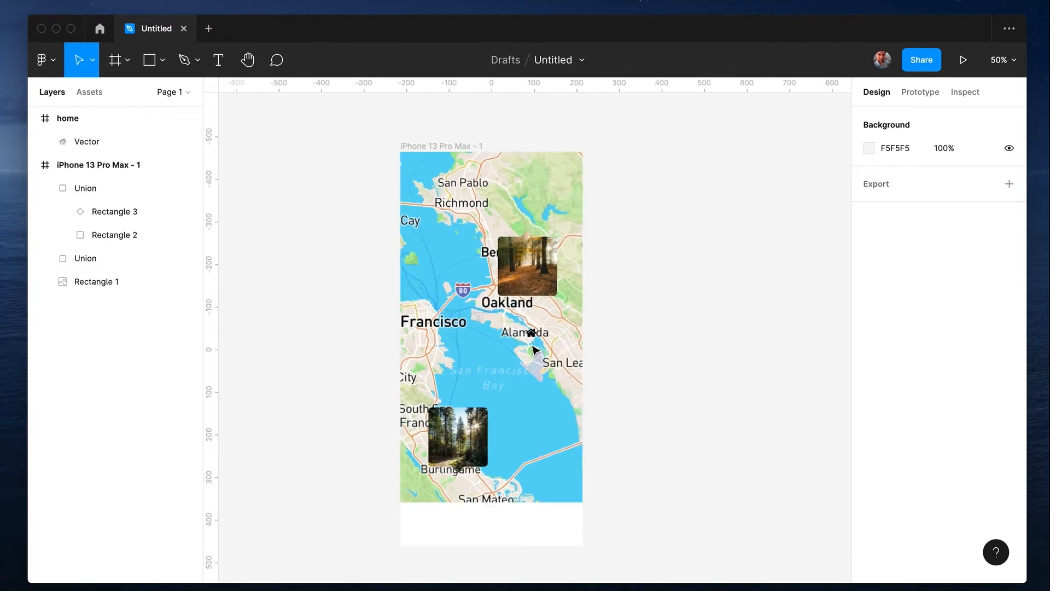
Move the home icon onto the empty canvas beside the phone frame and add the map-marked-alt icon next to it
drag(592, 341, 695, 320)
click(702, 291)
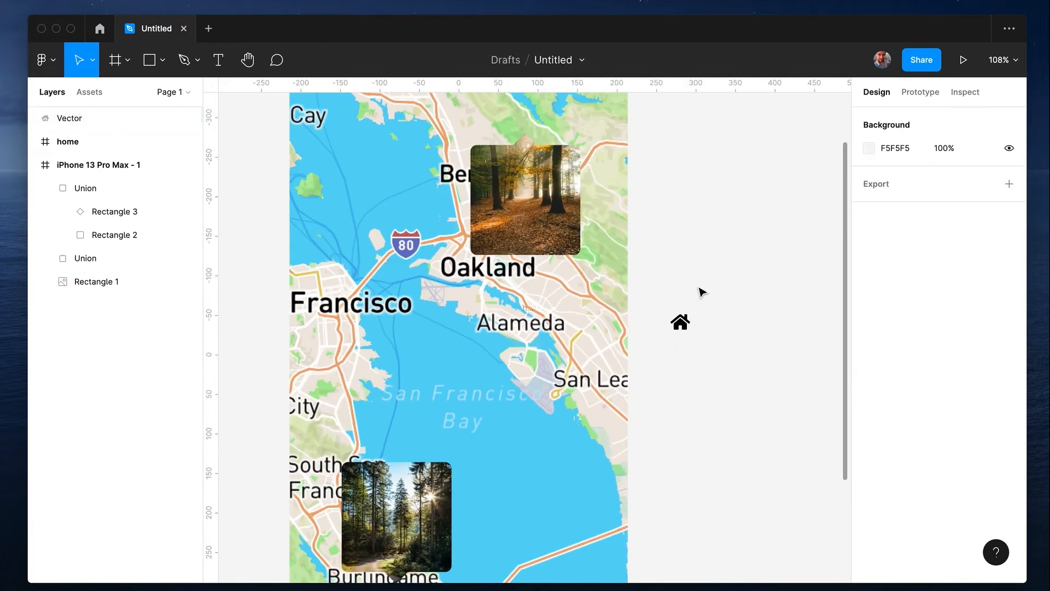
scroll(700, 295, up, 3)
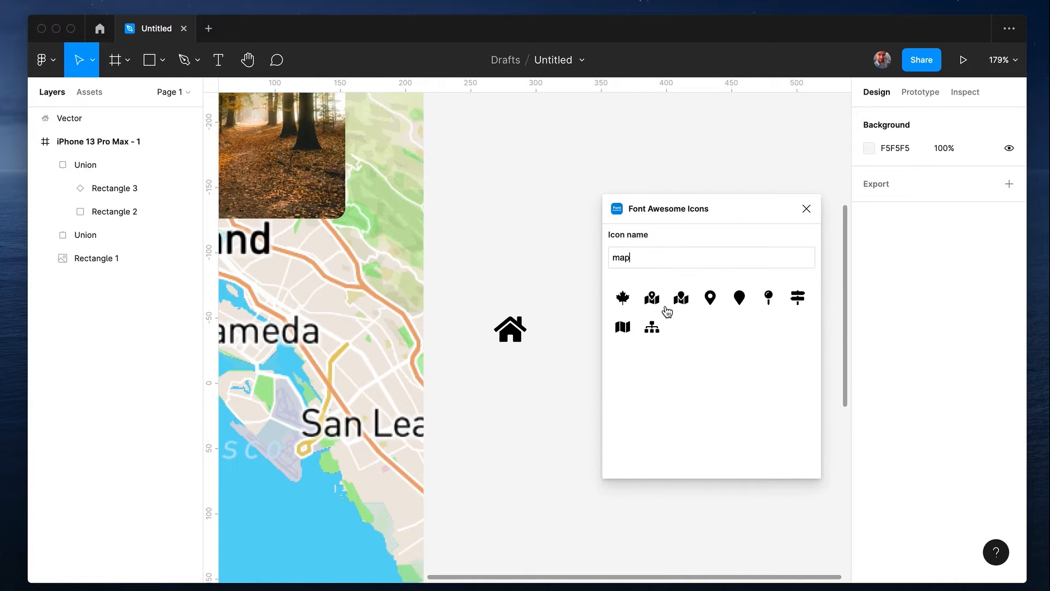
click(660, 306)
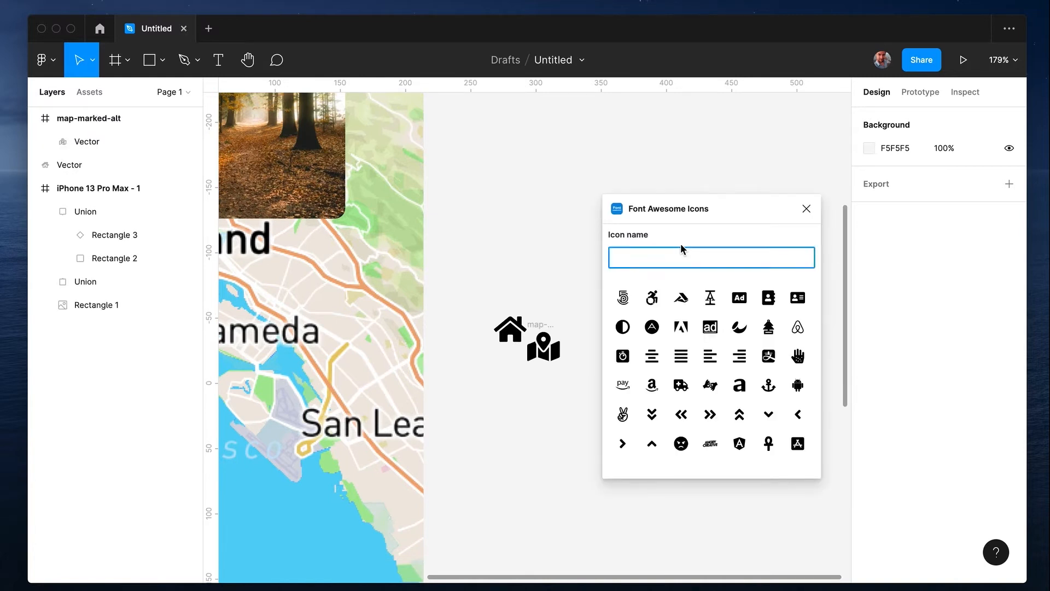
Search the Font Awesome Icons plugin for "pro" and insert the bed icon
click(681, 241)
click(681, 261)
text(setti)
key(BackSpace)
key(BackSpace)
key(BackSpace)
text(pro)
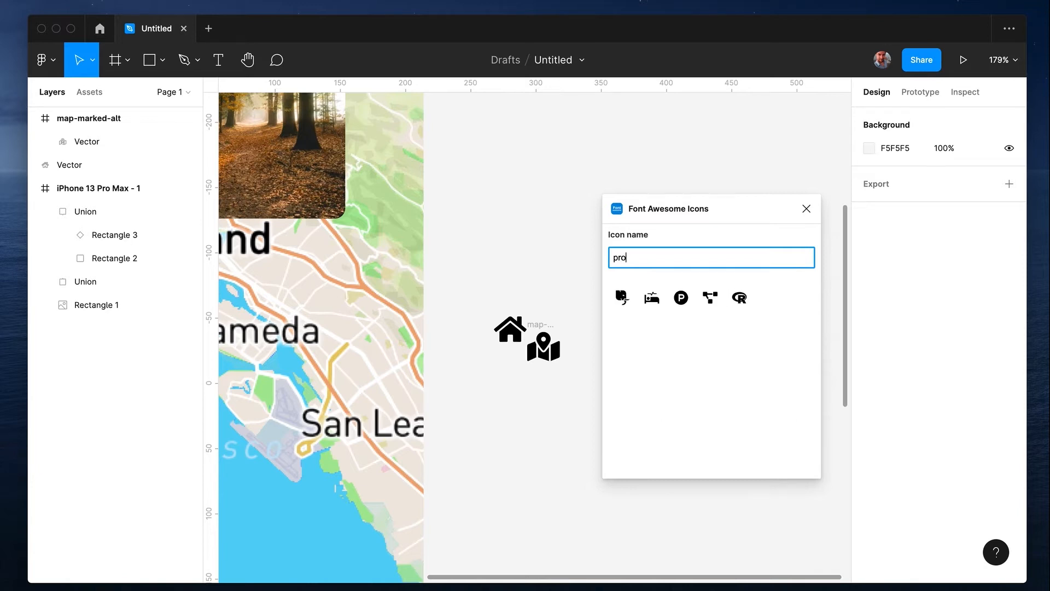
click(652, 305)
Move the bed and map icons out of their frames onto the canvas and delete the leftover empty frames
drag(547, 353, 652, 325)
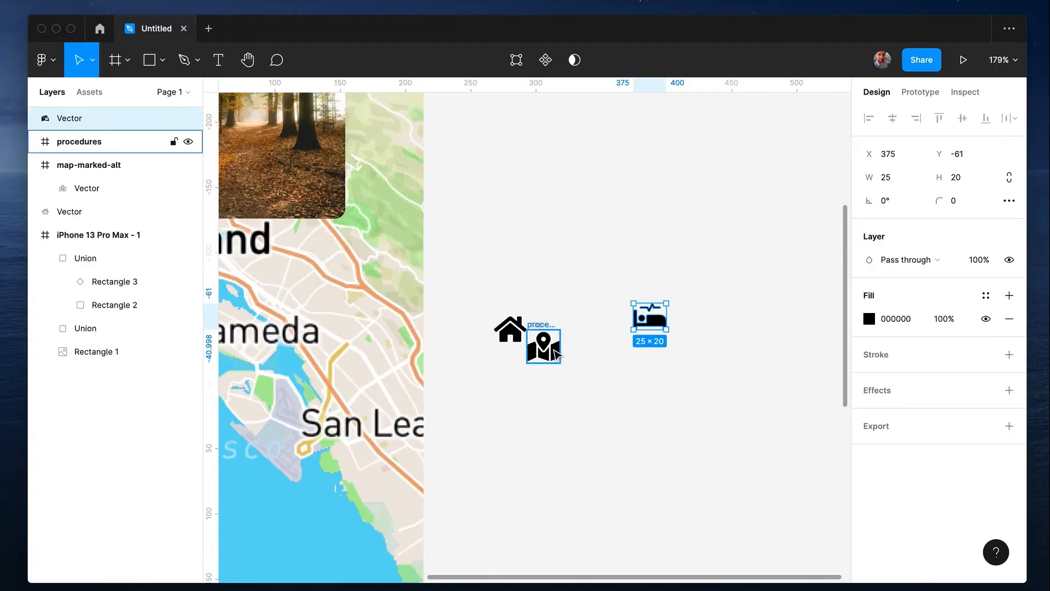
drag(556, 355, 622, 375)
key(Delete)
click(558, 350)
drag(559, 351, 630, 252)
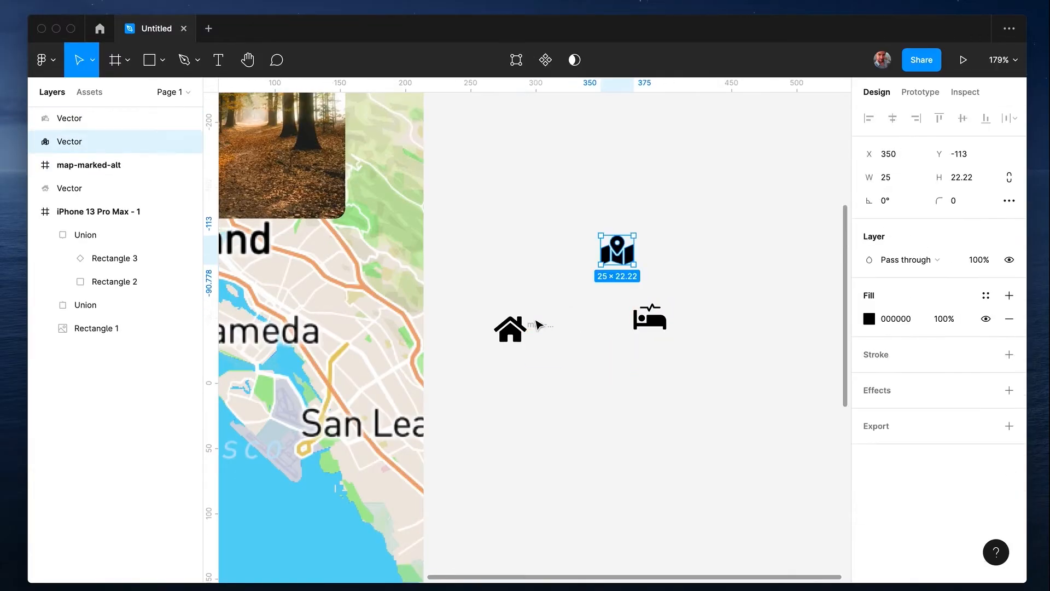
click(536, 326)
key(Delete)
Combine the home, map and bed icons into a horizontal auto layout and scale it to about 224 × 38
drag(480, 216, 722, 404)
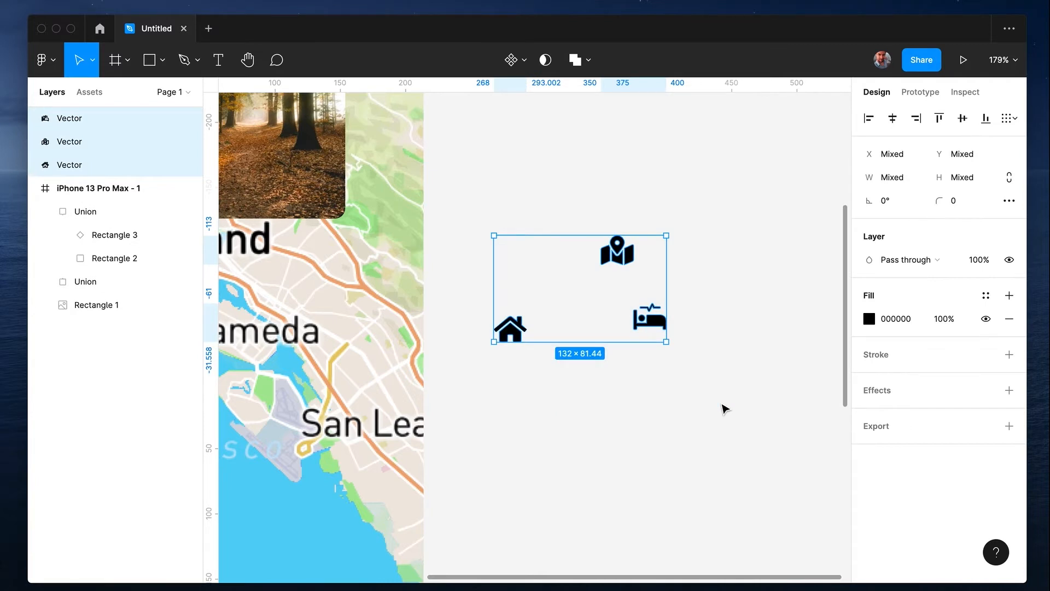
key(shift+a)
scroll(607, 317, down, 3)
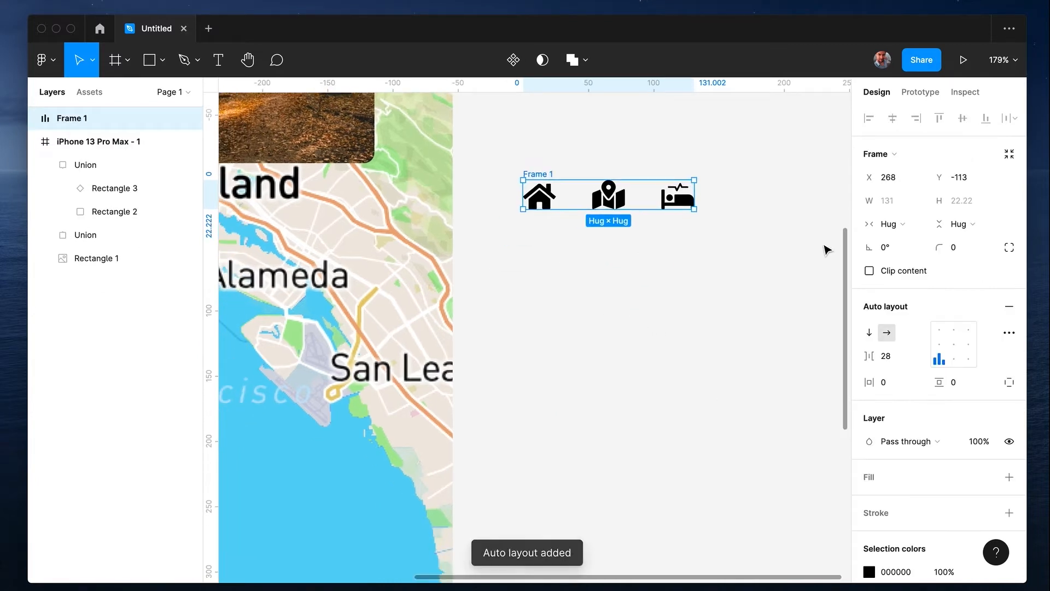
key(k)
drag(701, 213, 750, 228)
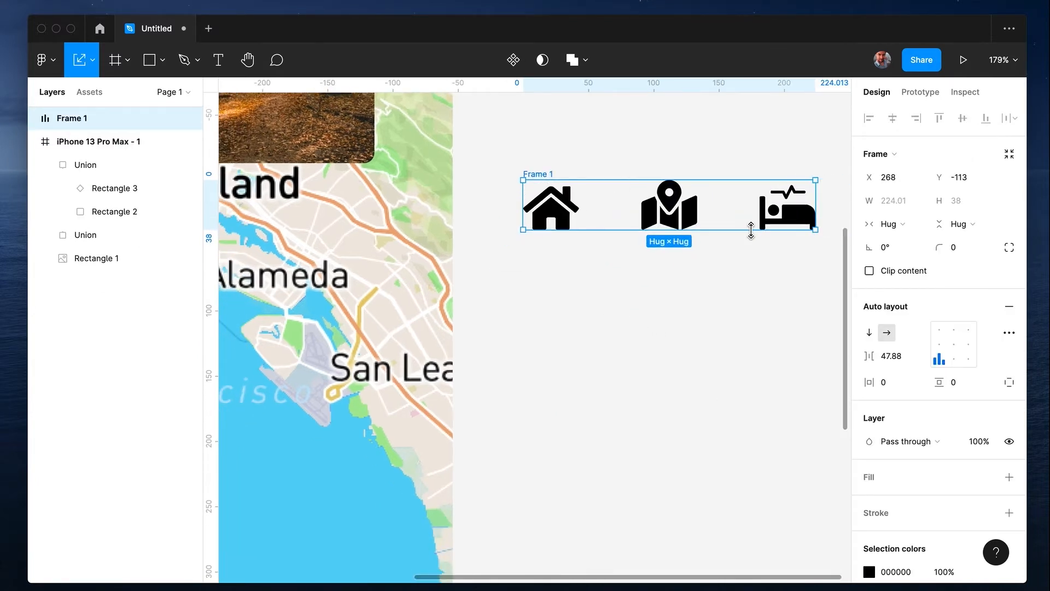
Place the icon row in the white strip below the map and set its item spacing to 64
scroll(623, 410, down, 5)
drag(631, 353, 527, 483)
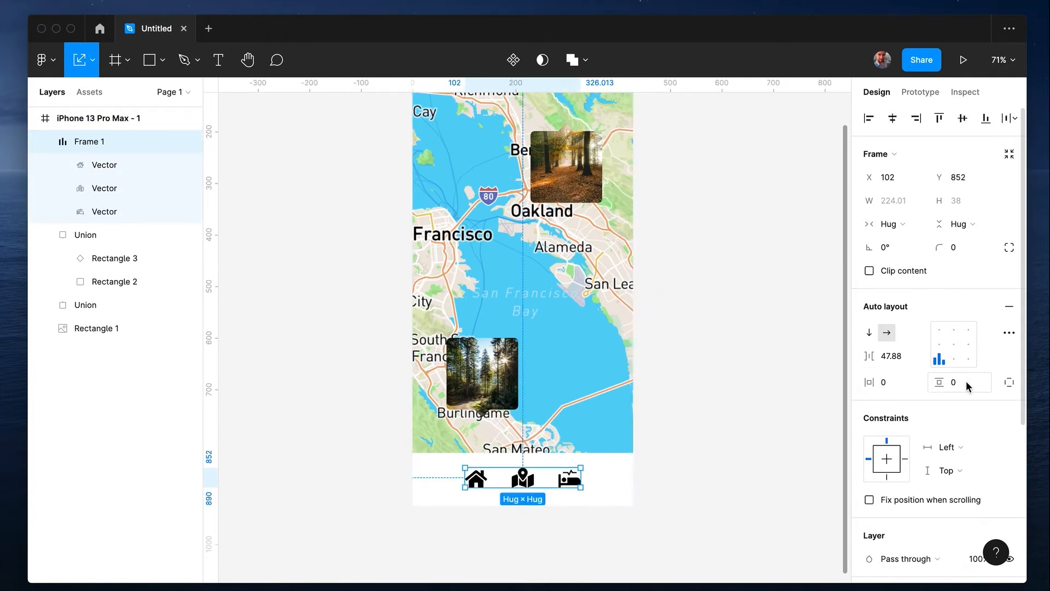
text(64)
key(Return)
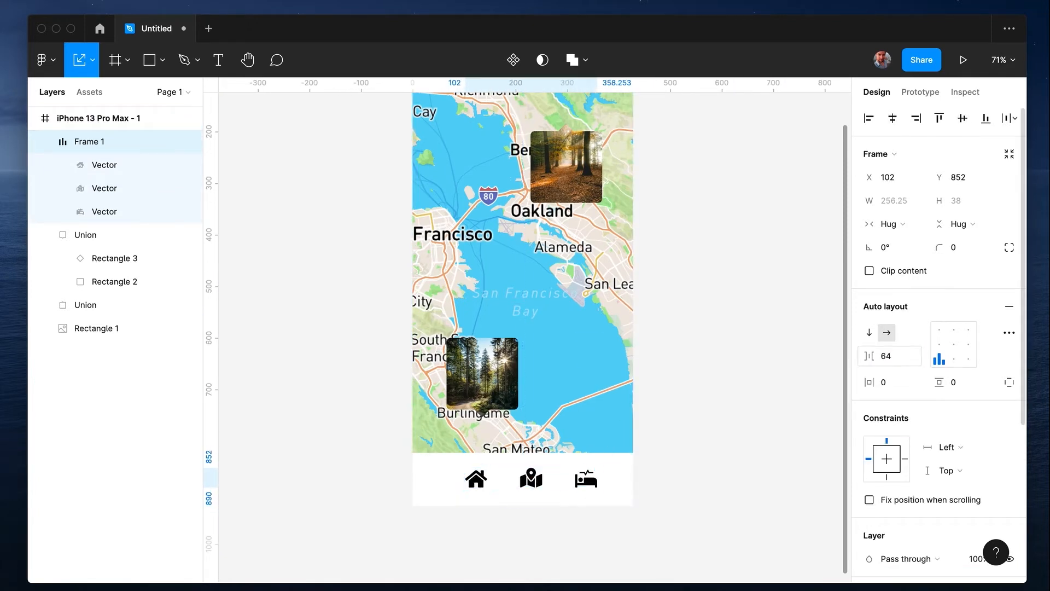
Set the icon row's horizontal and vertical padding to 16 and centre it in the white strip
text(1)
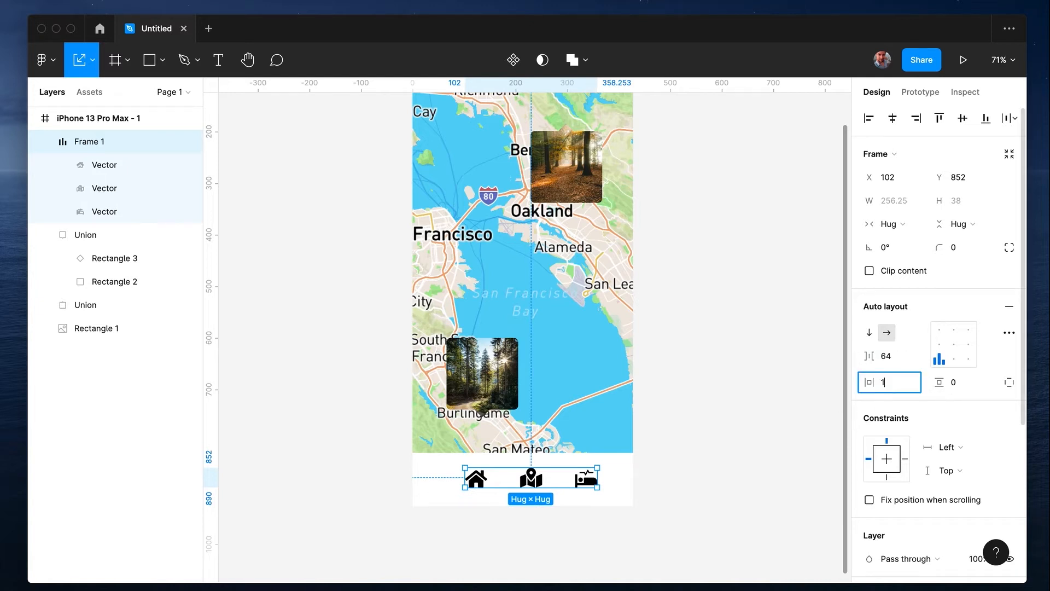
text(6)
key(Return)
text(16)
key(Return)
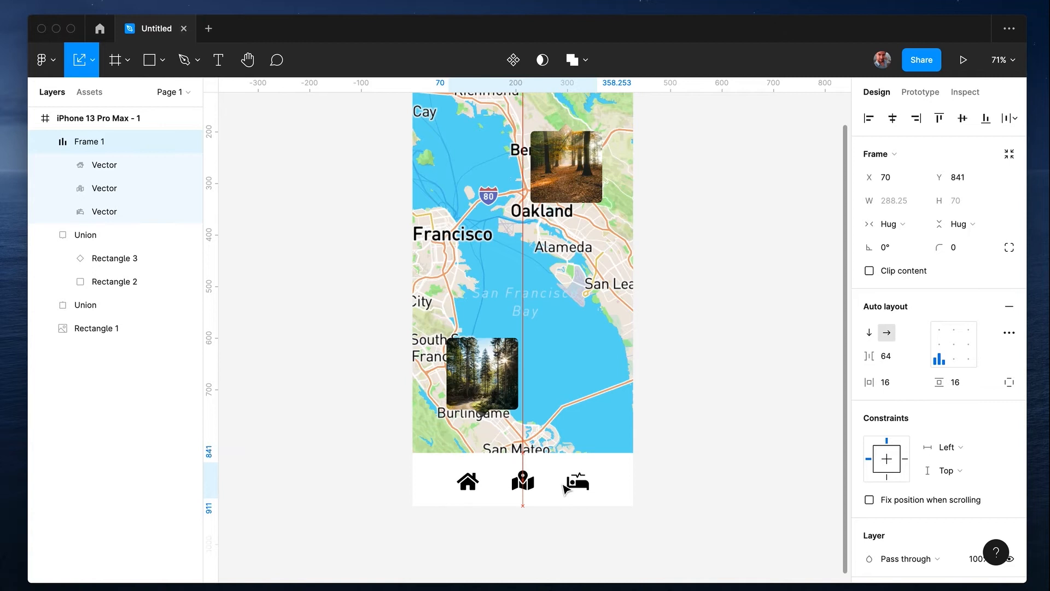
click(799, 433)
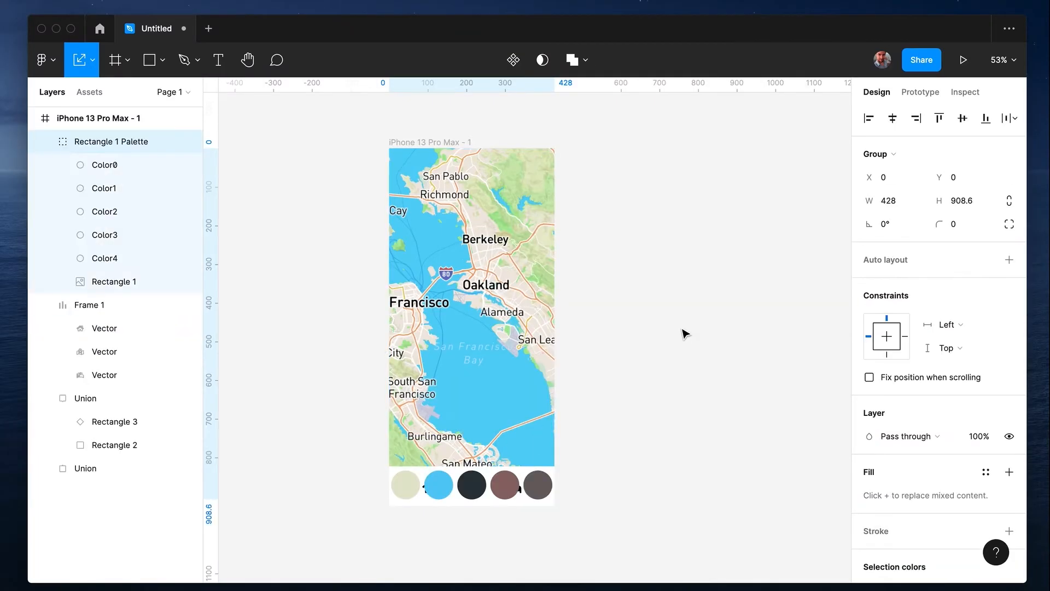
click(450, 493)
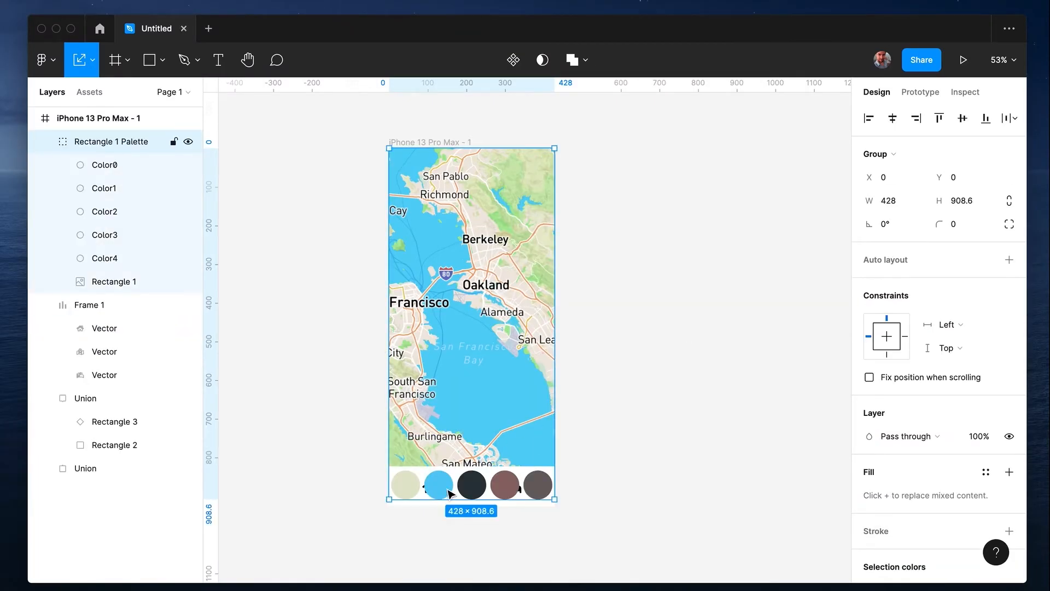
double_click(501, 491)
shift+click(538, 486)
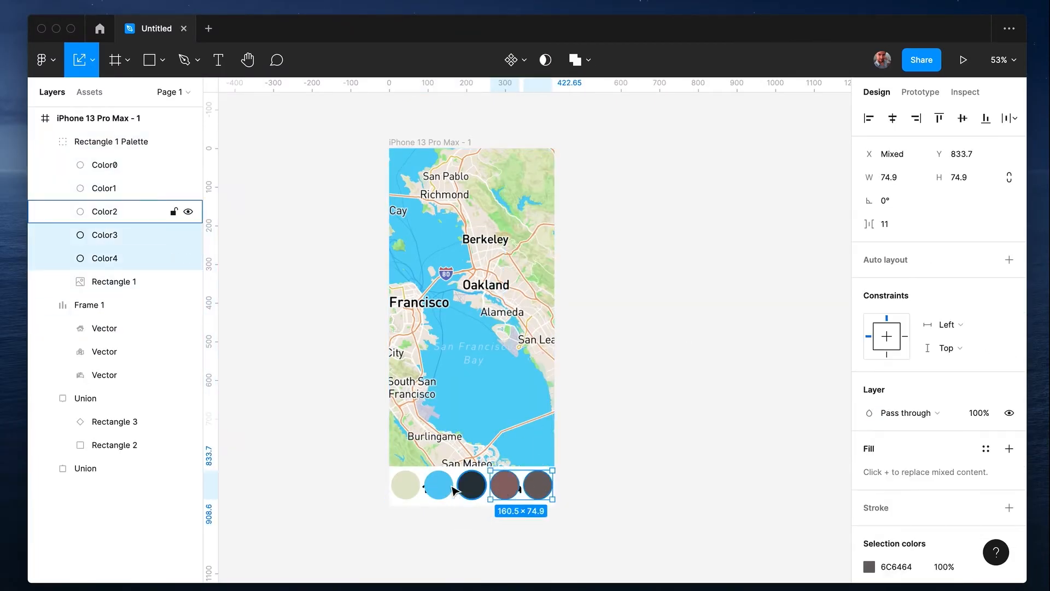
shift+click(472, 485)
shift+click(438, 485)
click(405, 489)
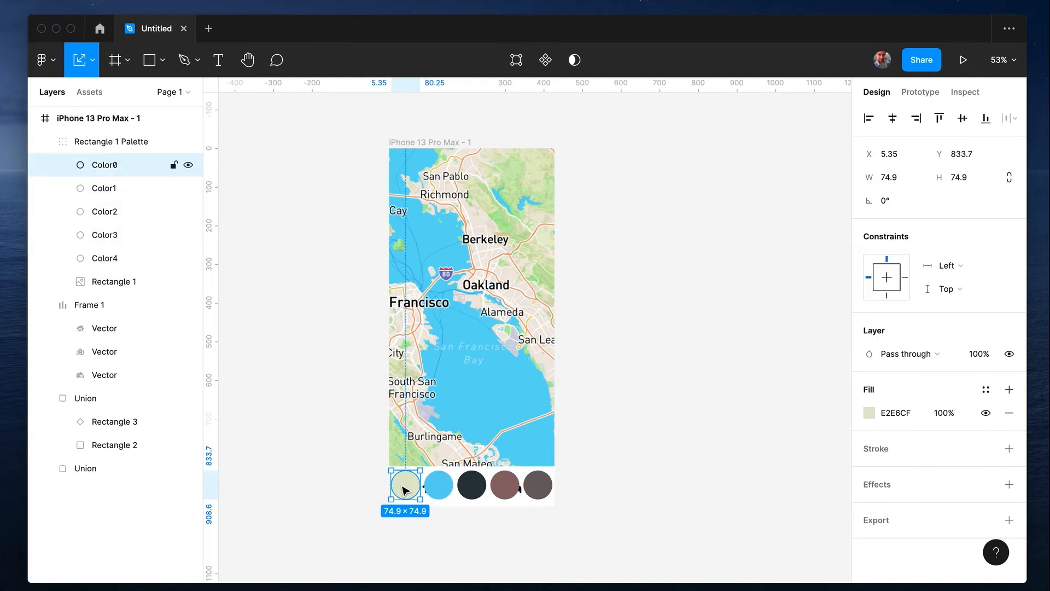
click(103, 145)
click(104, 168)
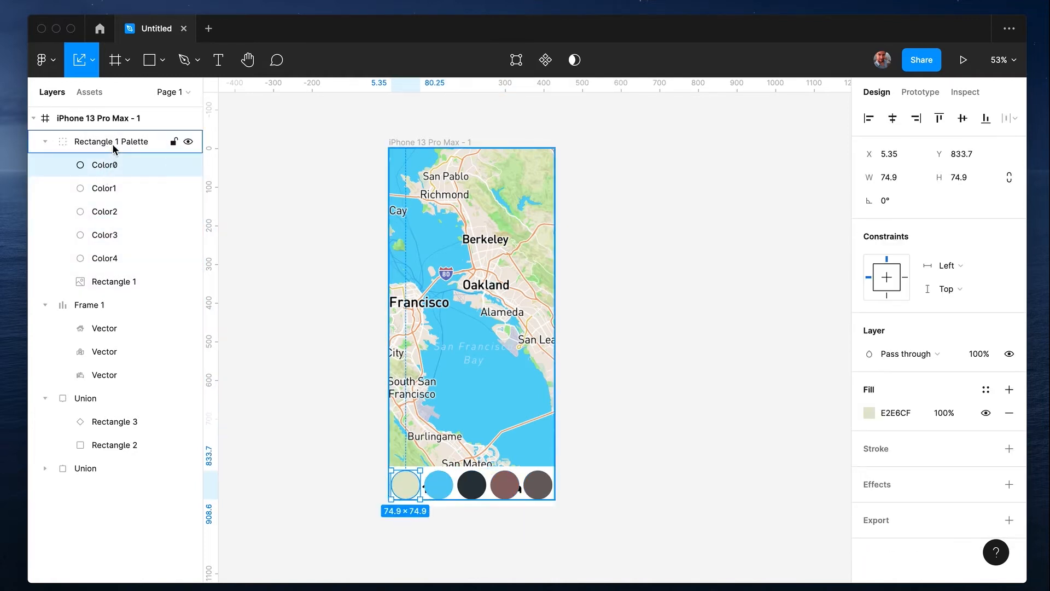
Ungroup the map's palette group and move its five colour circles onto the canvas beside the phone frame
click(116, 141)
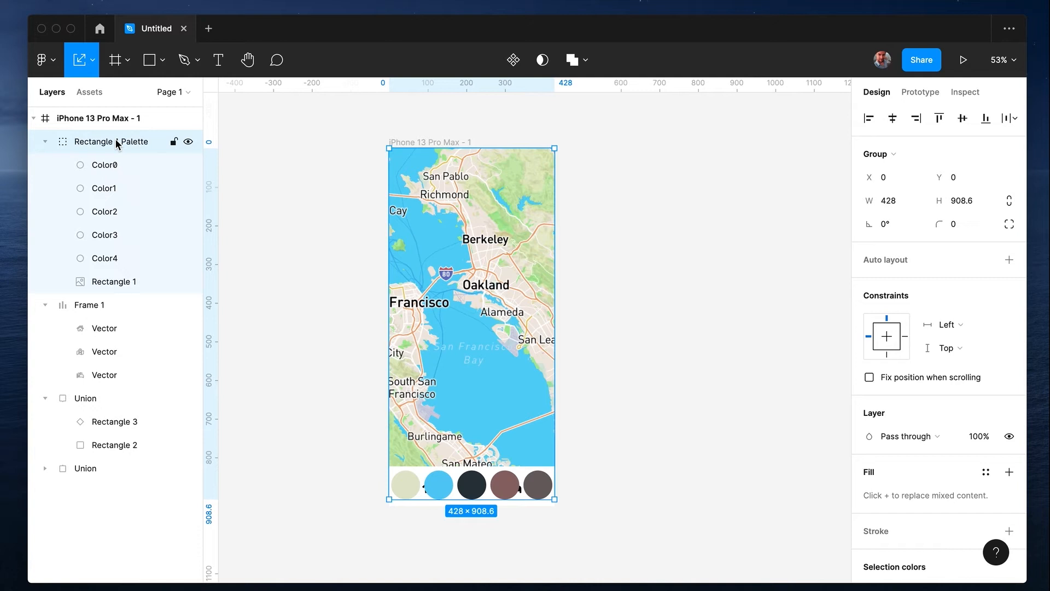
key(super+shift+g)
click(91, 143)
shift+click(88, 234)
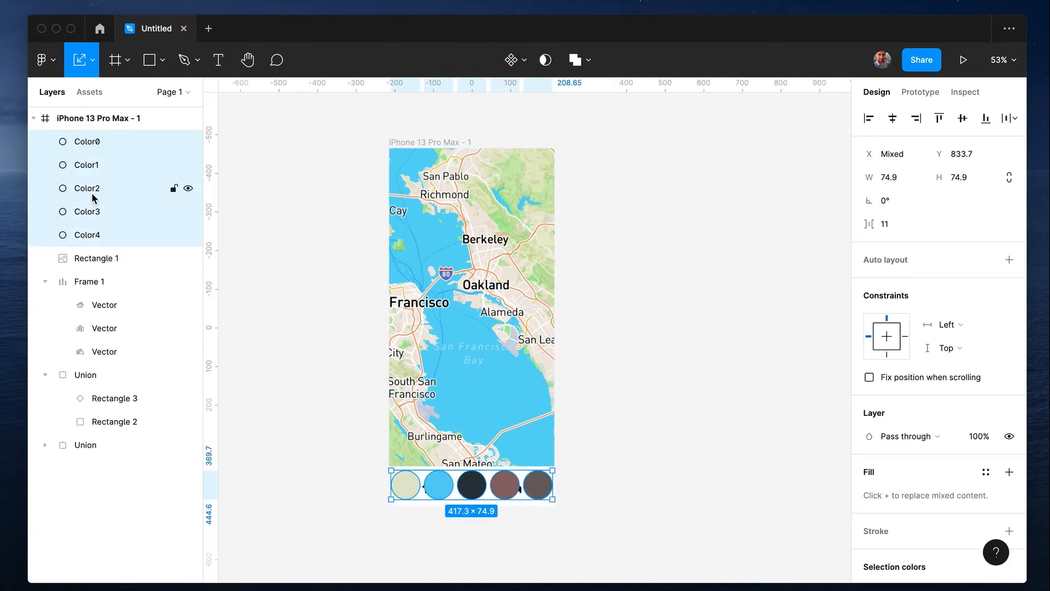
drag(518, 484, 711, 219)
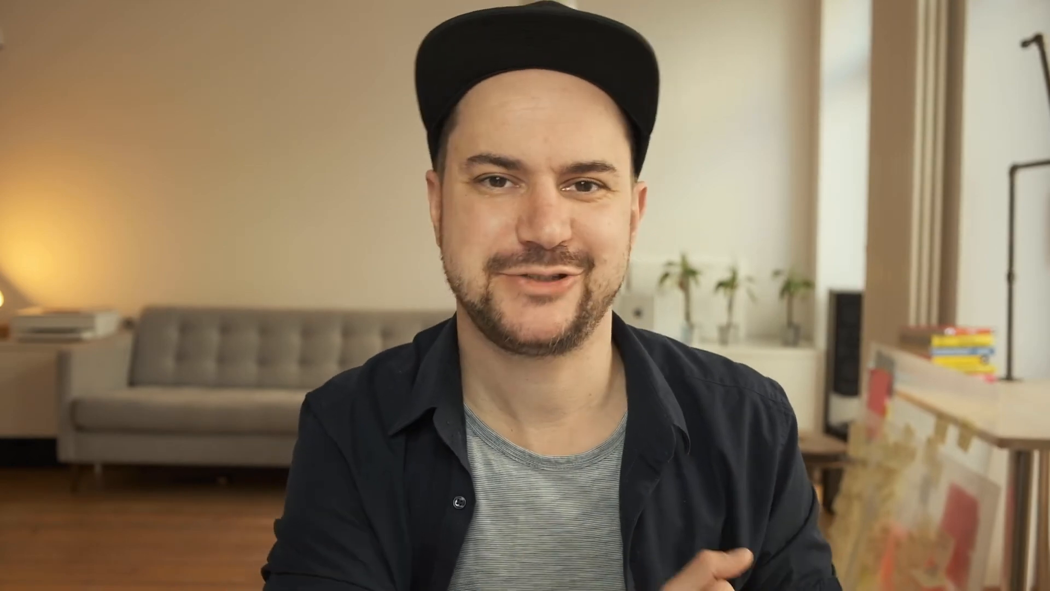
Recolour all three icons in the icon row with the palette's dark grey 6C6464
click(871, 459)
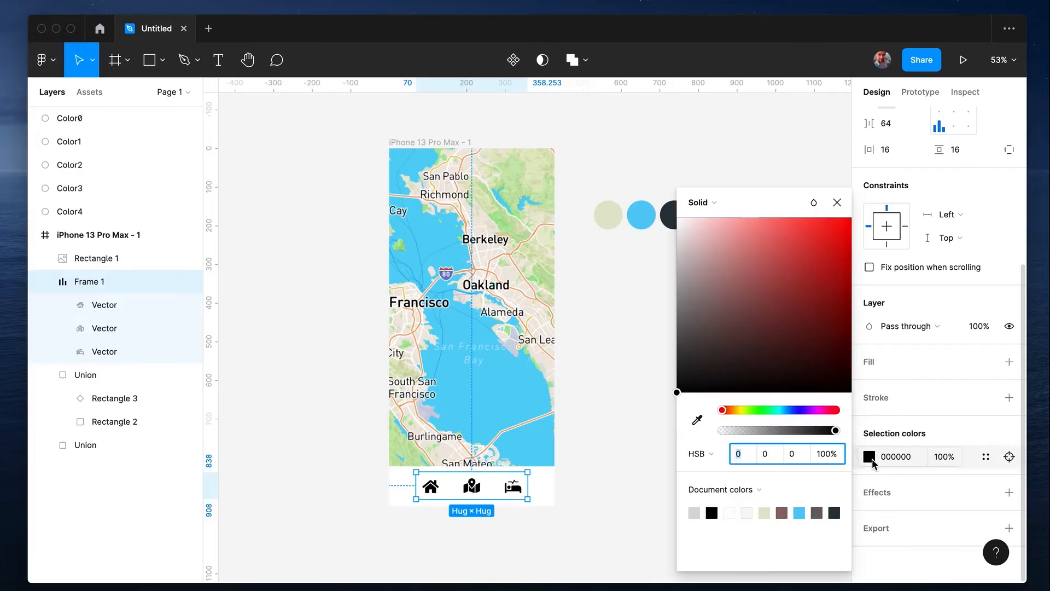
click(818, 513)
click(611, 446)
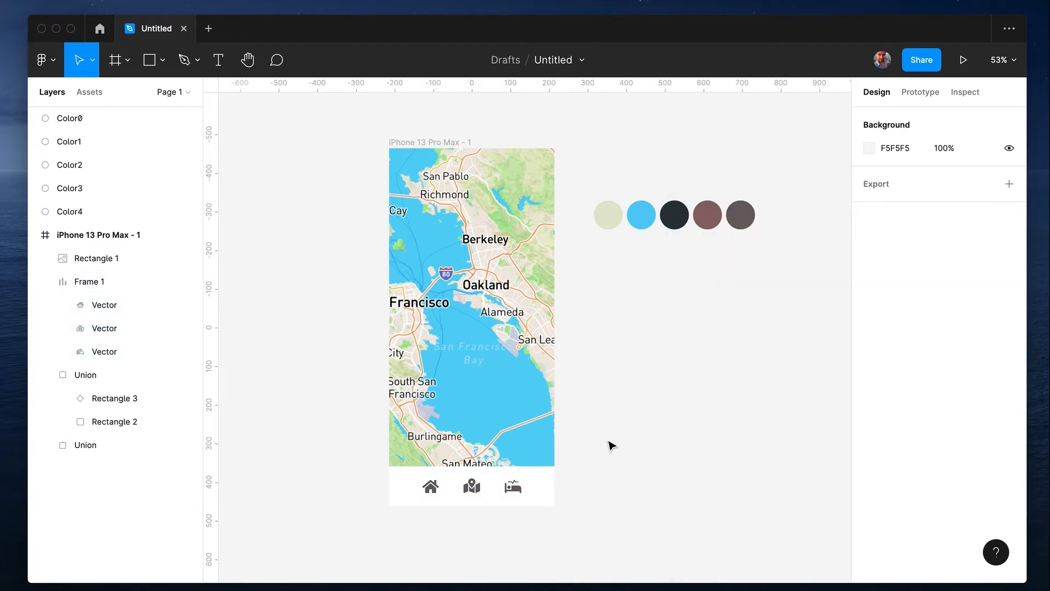
Set the middle map icon's fill to the palette's light blue 74CAF2
click(476, 480)
click(474, 487)
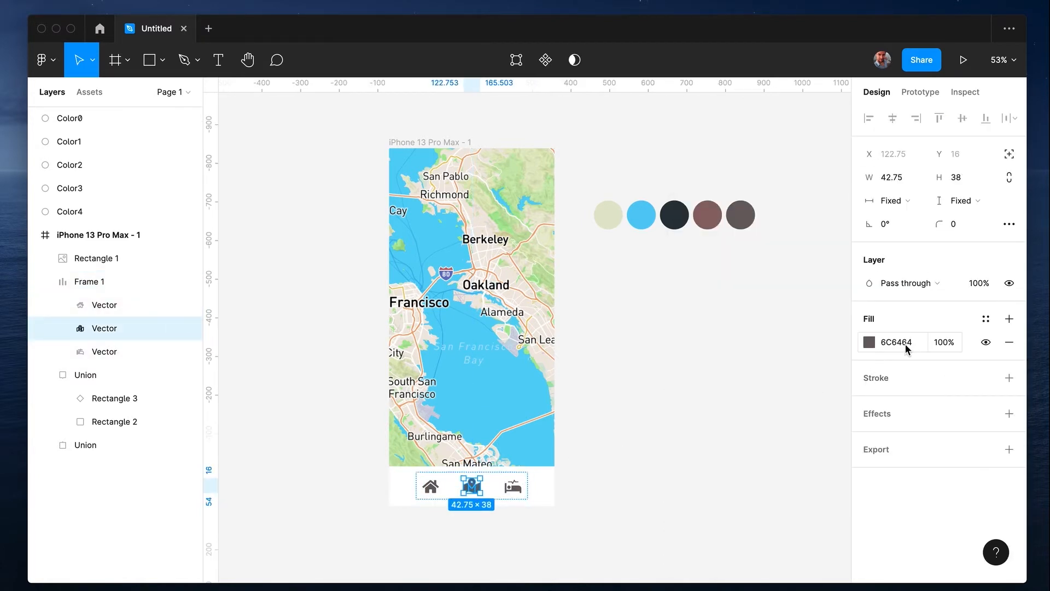
click(869, 343)
click(799, 512)
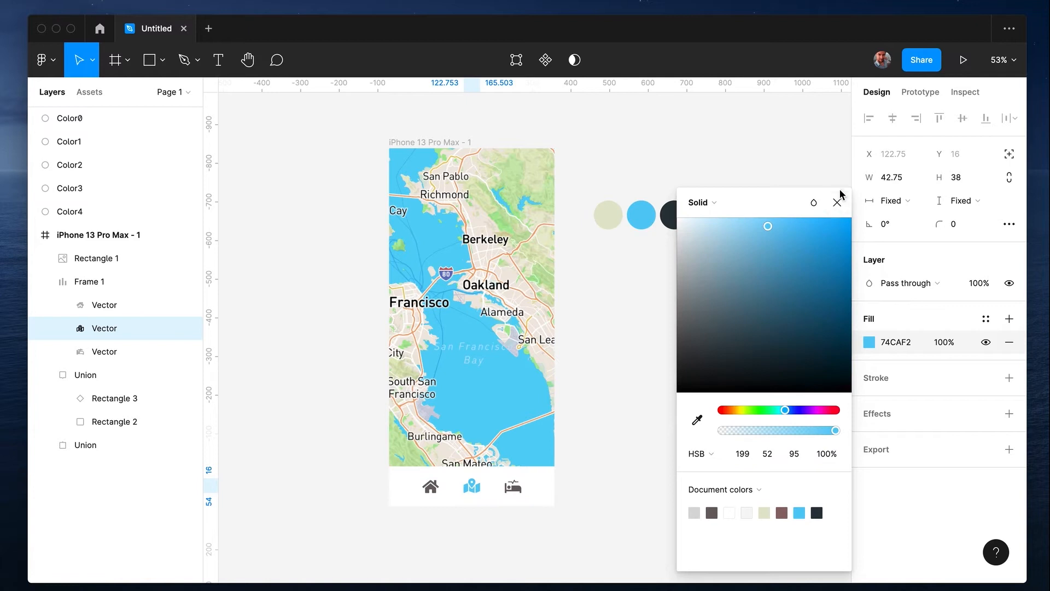
click(837, 203)
click(660, 392)
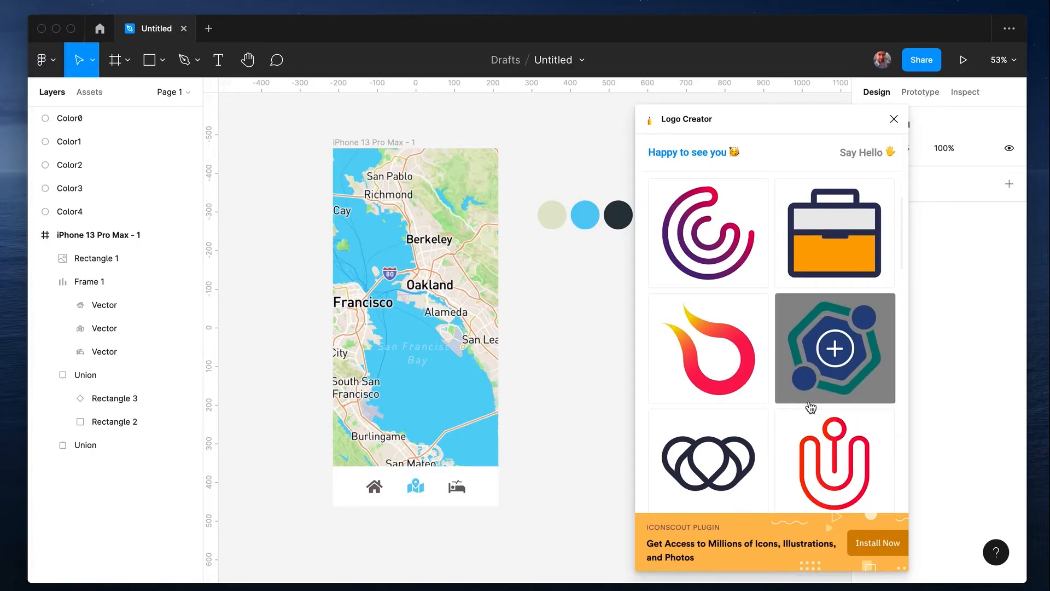
Insert the red flame-shaped logo from the end of Logo Creator's standard collection into the design
scroll(811, 407, down, 3)
scroll(811, 407, down, 10)
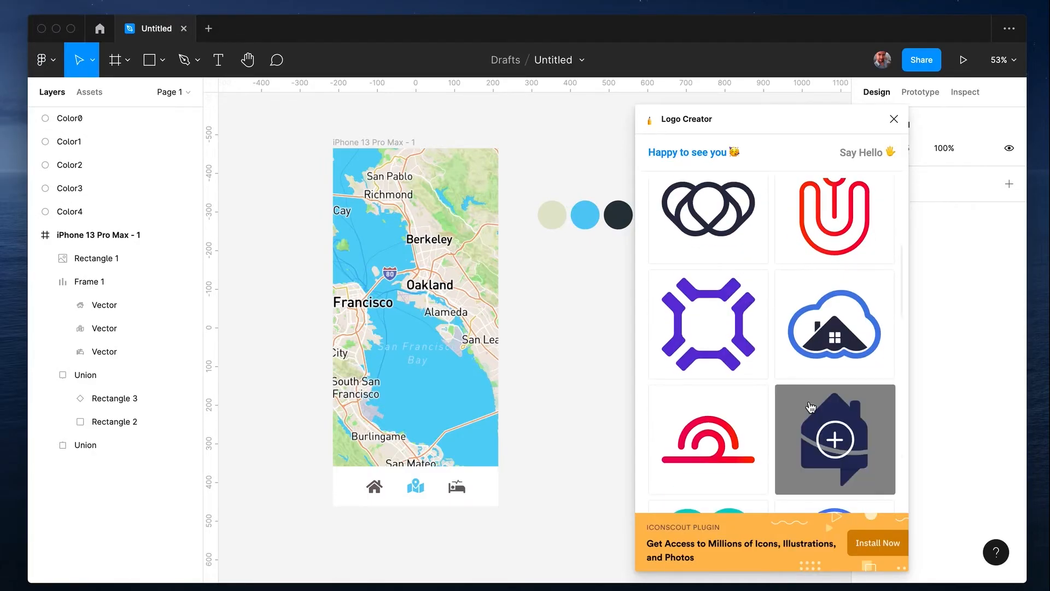
scroll(713, 453, down, 10)
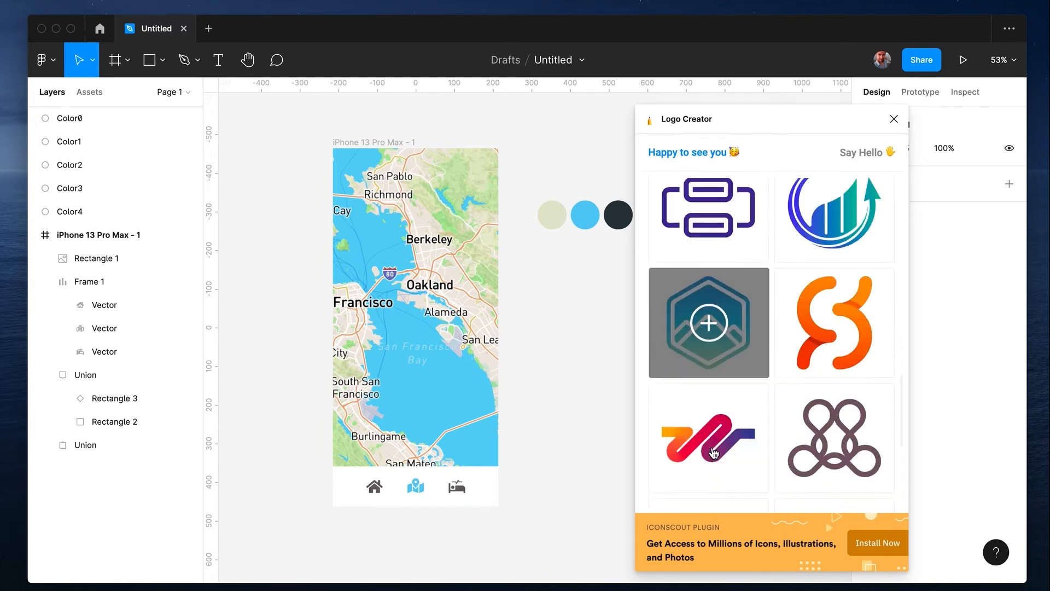
scroll(714, 450, down, 3)
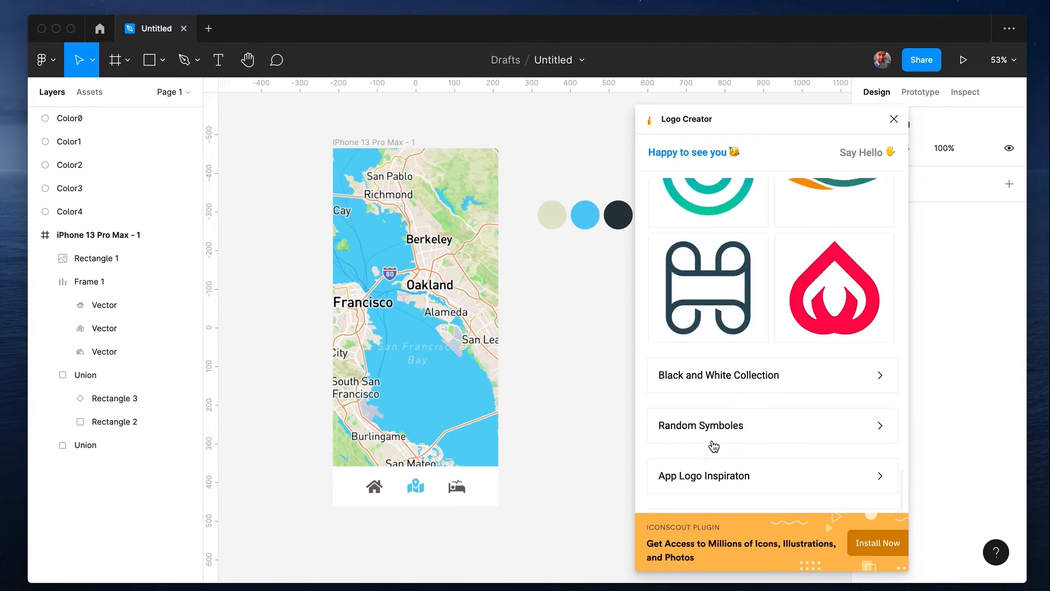
click(833, 287)
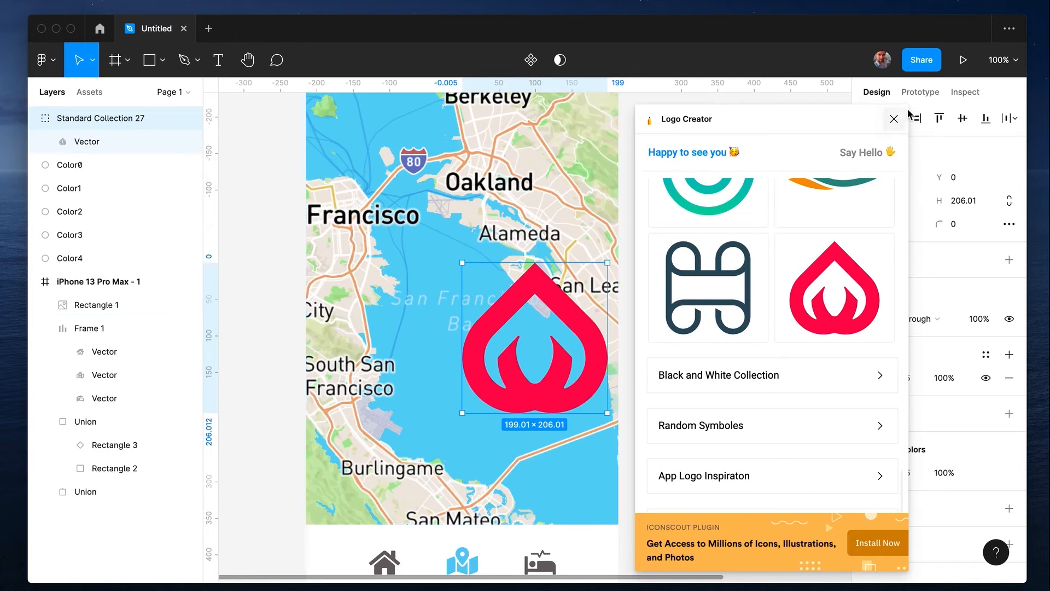
Close Logo Creator and shrink the flame logo on the map to about 84 × 87
click(893, 118)
scroll(680, 357, down, 5)
drag(645, 378, 608, 339)
Recolour the flame logo with the palette's reddish brown 896C6B, sampled from its colour circle
click(869, 378)
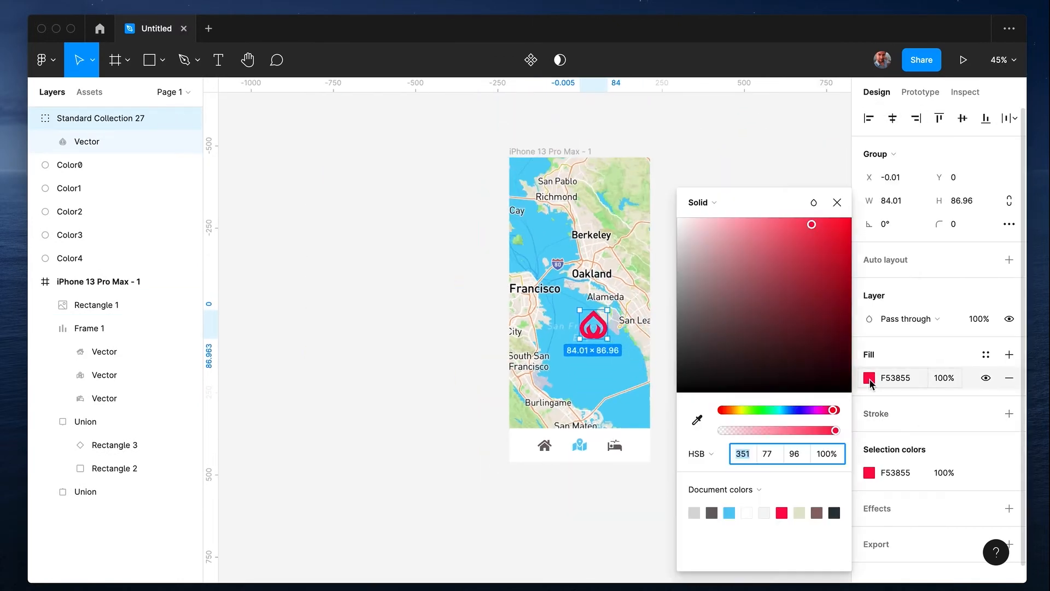
scroll(562, 376, right, 5)
click(696, 420)
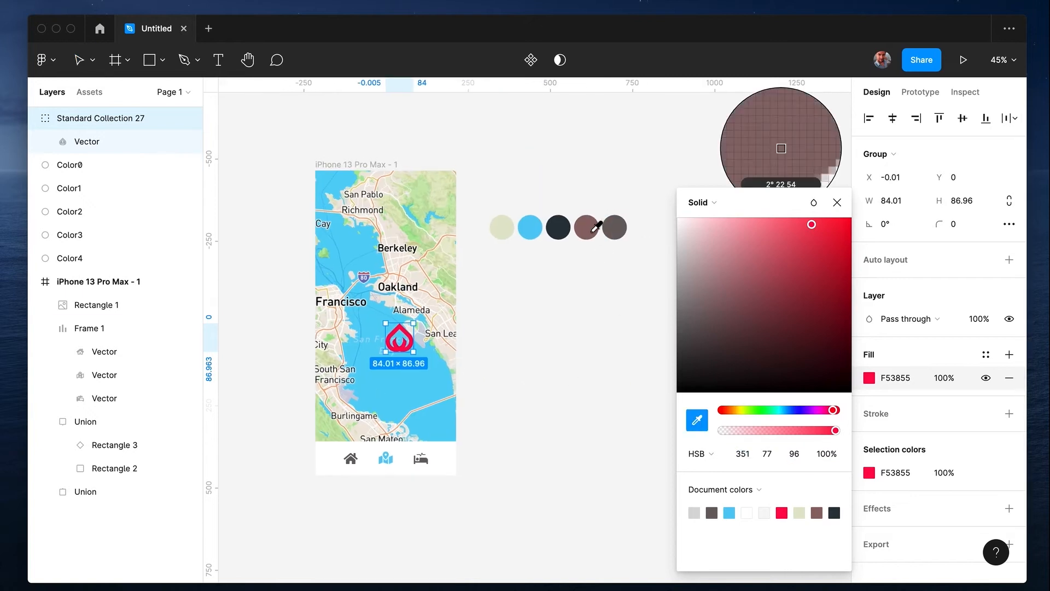
click(595, 231)
click(583, 352)
Move the flame logo to the top centre of the phone frame and scale it down further in proportion
drag(399, 339, 392, 218)
scroll(391, 214, up, 5)
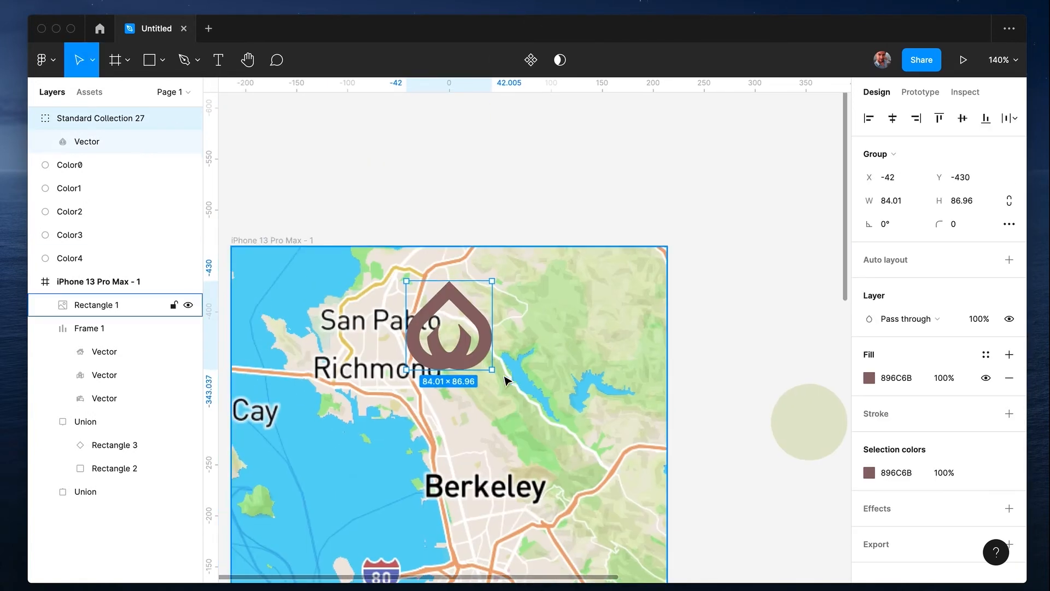
drag(491, 369, 470, 323)
click(486, 190)
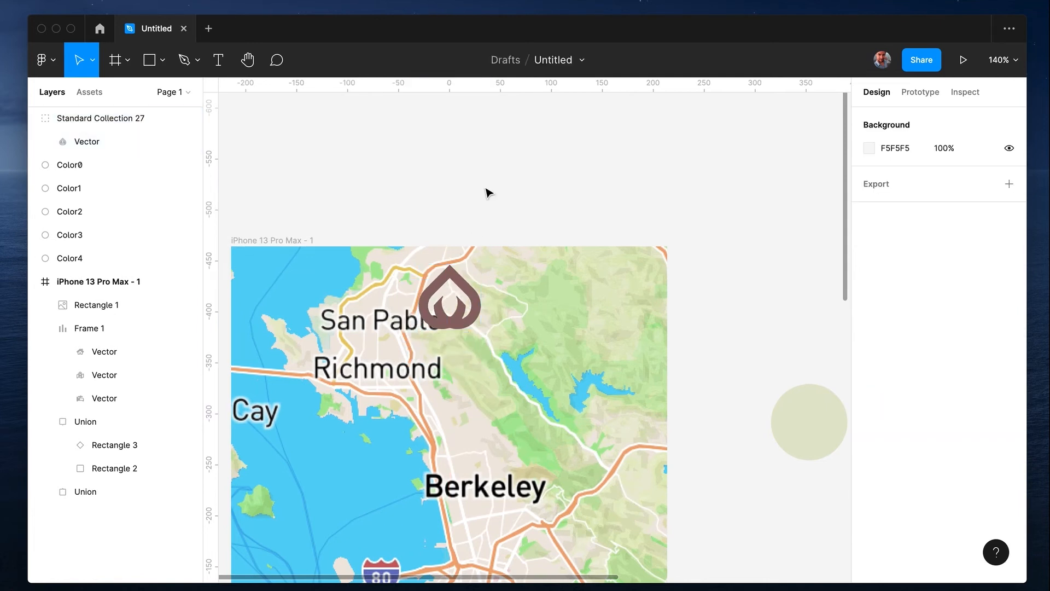
Draw a 98 × 103 rectangle behind the flame logo, flush with the phone frame's top edge
key(r)
mouse_move(400, 246)
mouse_down()
mouse_move(487, 353)
mouse_move(500, 351)
mouse_up()
Set the backing rectangle's colour to white FFFFFF and the flame logo's to the palette's pale green E2E6CF
click(475, 298)
shift+click(495, 295)
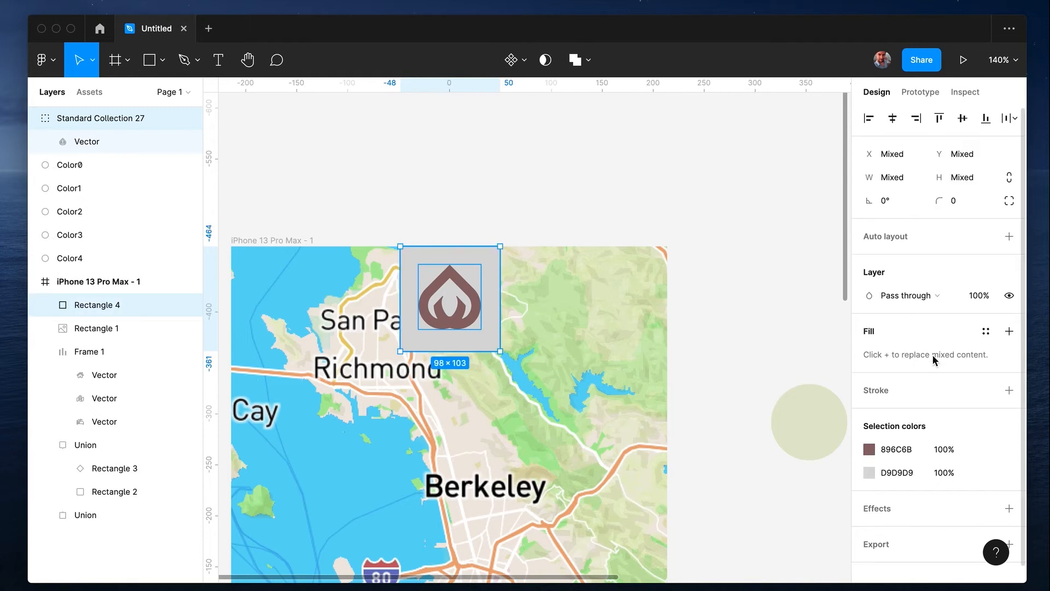
click(870, 473)
click(799, 513)
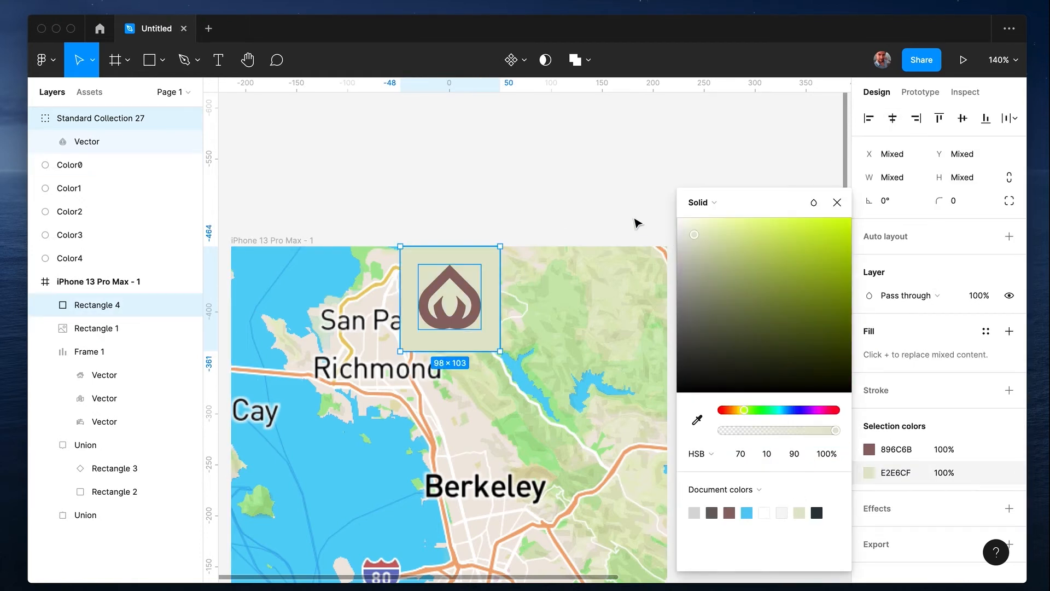
click(869, 449)
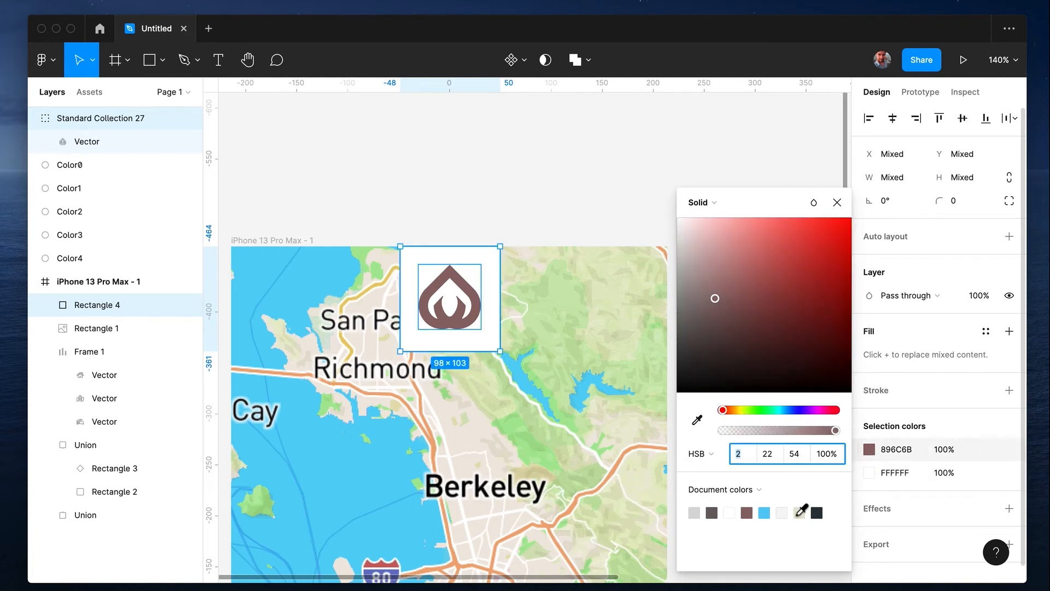
click(799, 513)
click(563, 204)
scroll(563, 204, down, 10)
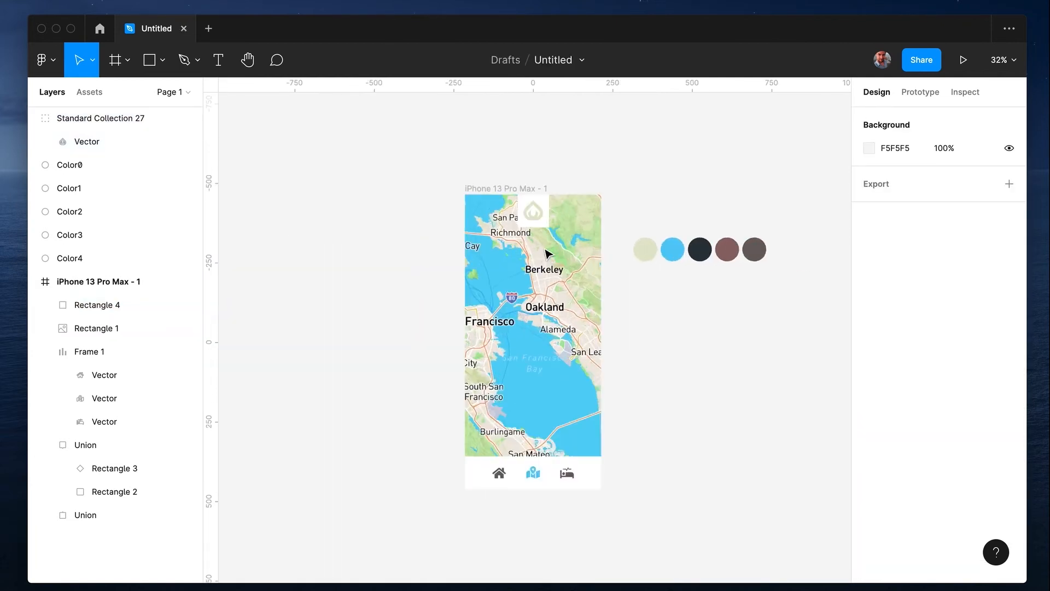
Search Brandfetch for "airbnb" and insert the black-on-white PNG logo of Airbnb Design
scroll(547, 253, up, 5)
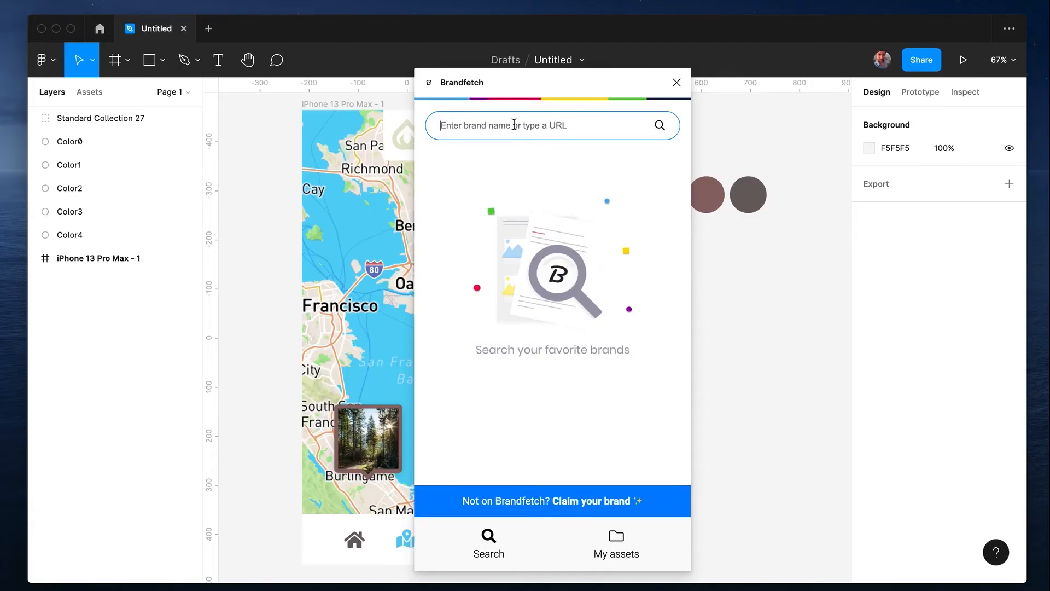
text(airbnb)
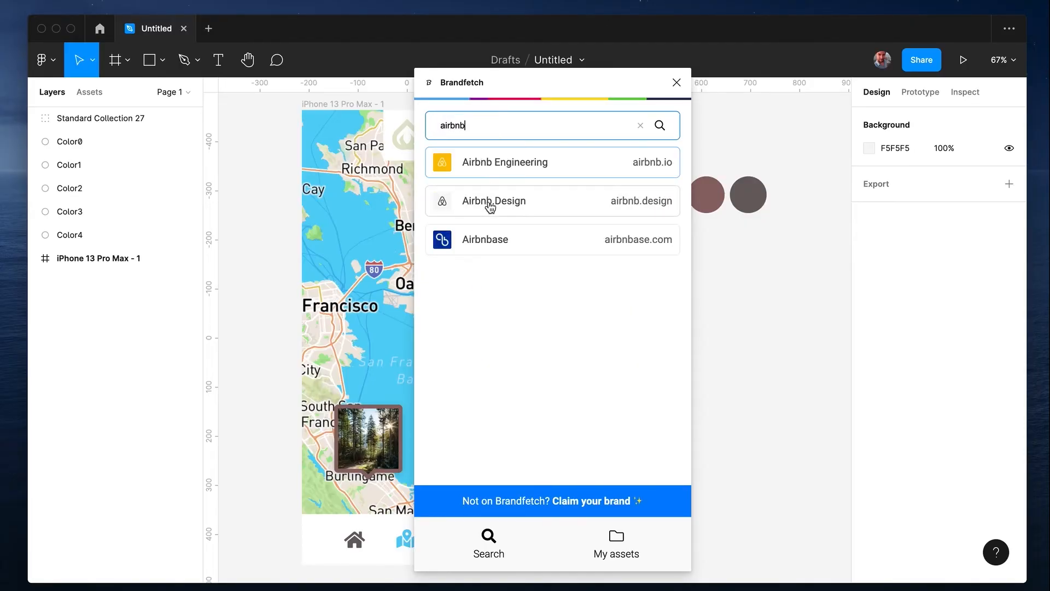
click(485, 201)
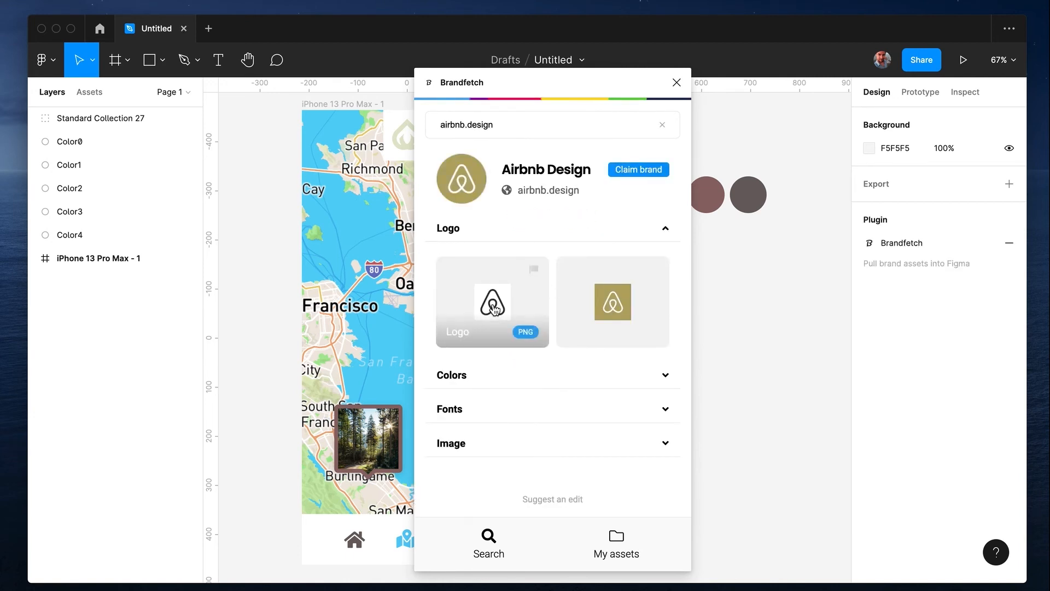
click(494, 309)
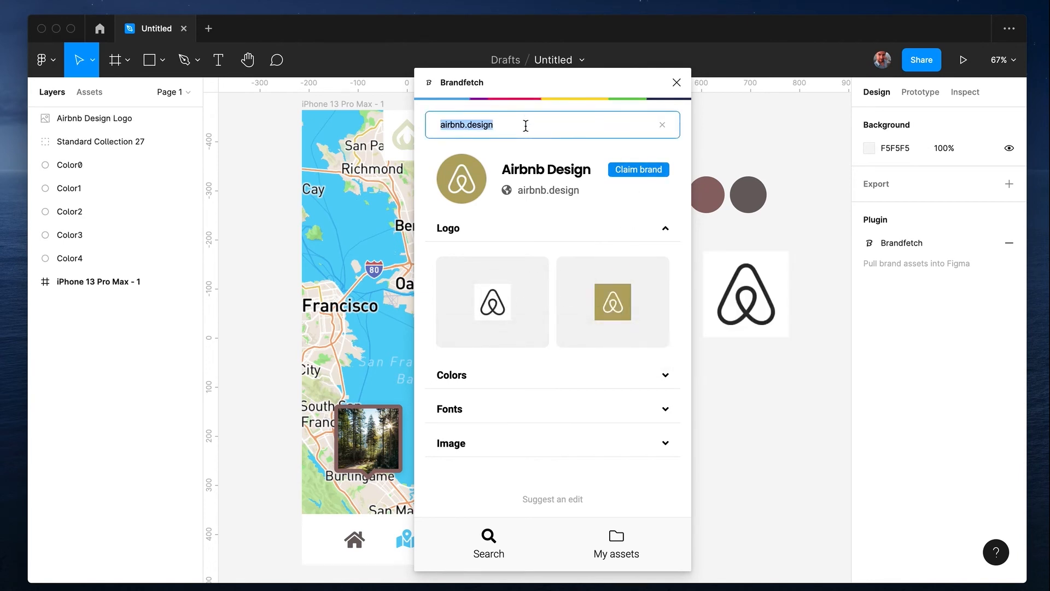
Find the Microsoft brand with the search "micro" and place its wordmark logo on the canvas below the Airbnb logo
text(micro)
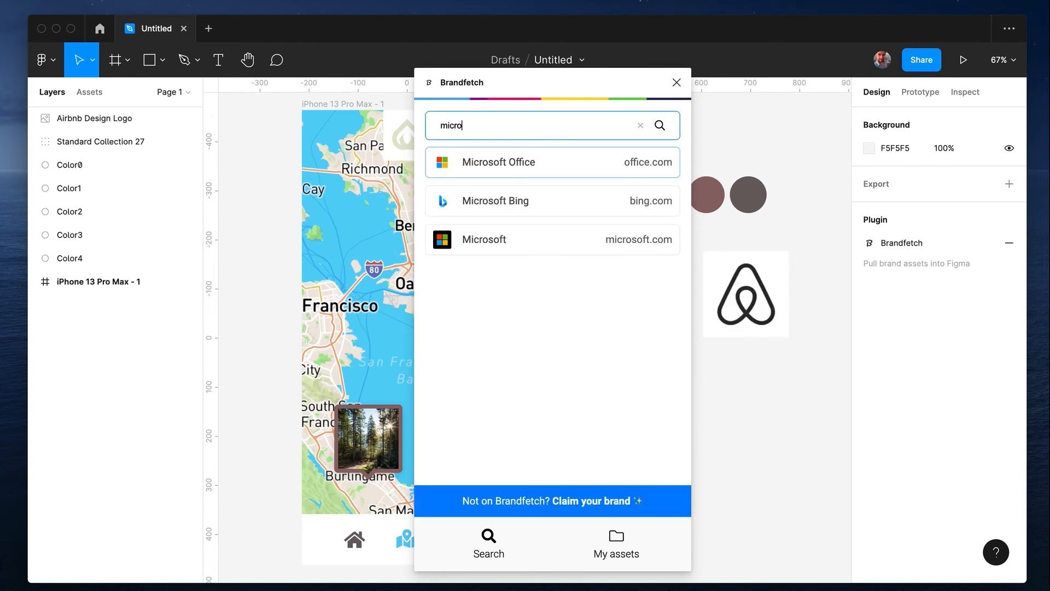
click(486, 252)
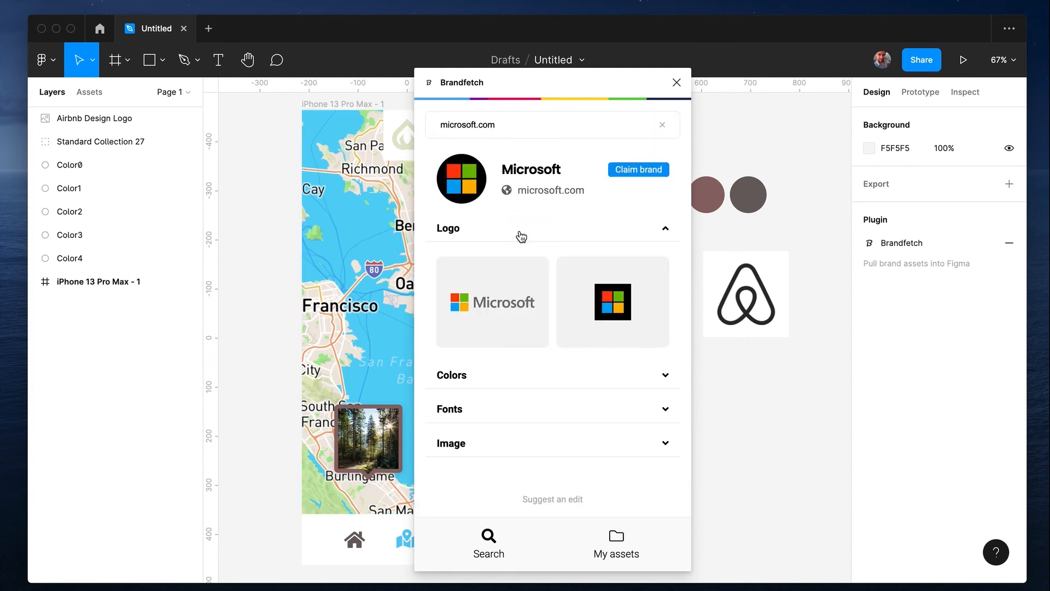
drag(499, 301, 757, 424)
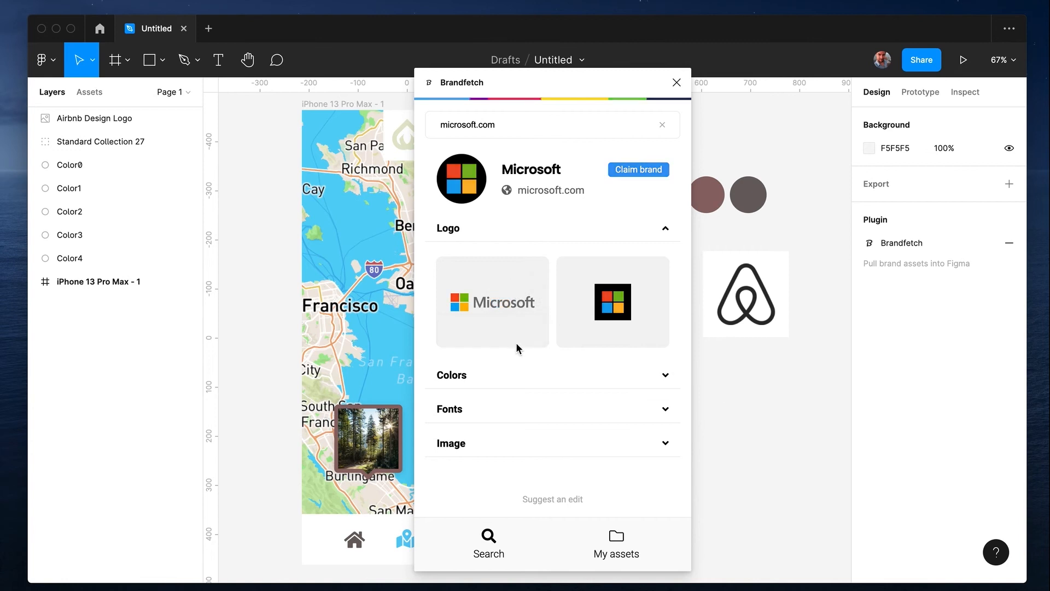
Find Human Deluxe with the search "human del", insert its logo and position it below the colour circles, beside the Airbnb logo
text(hu)
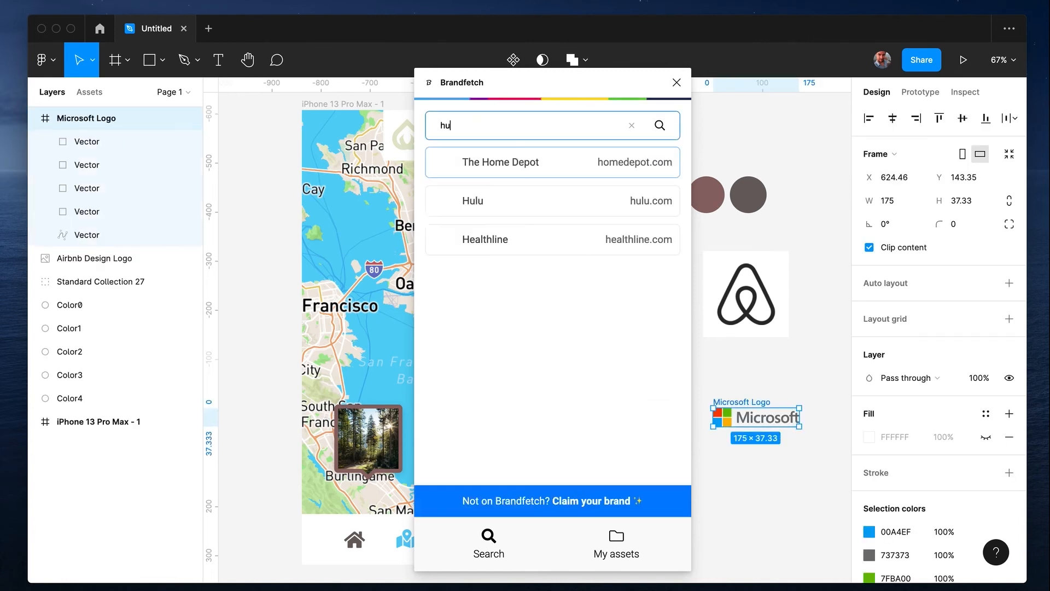
text(man delux)
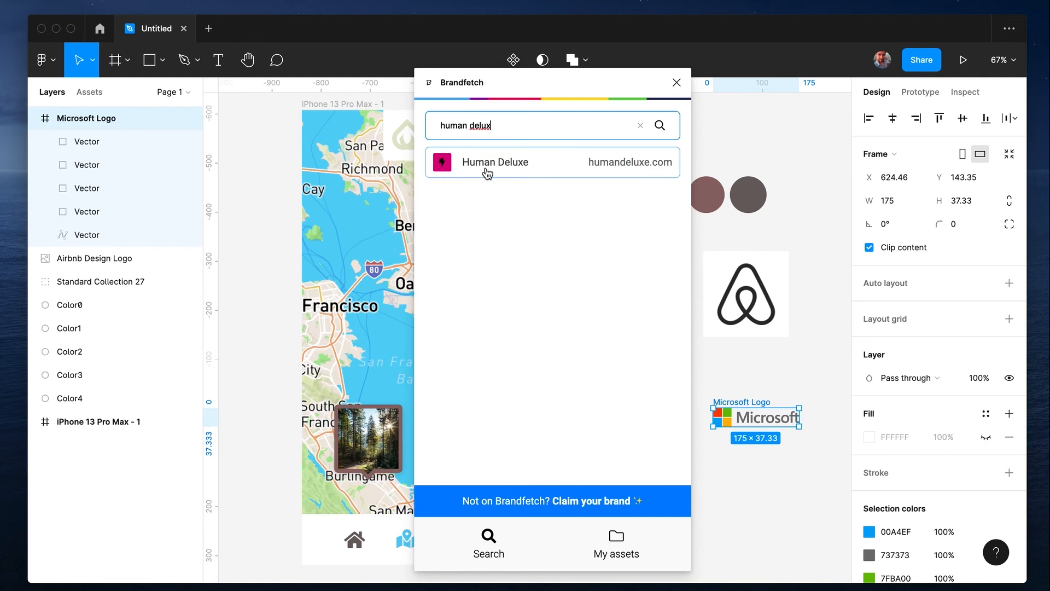
click(487, 173)
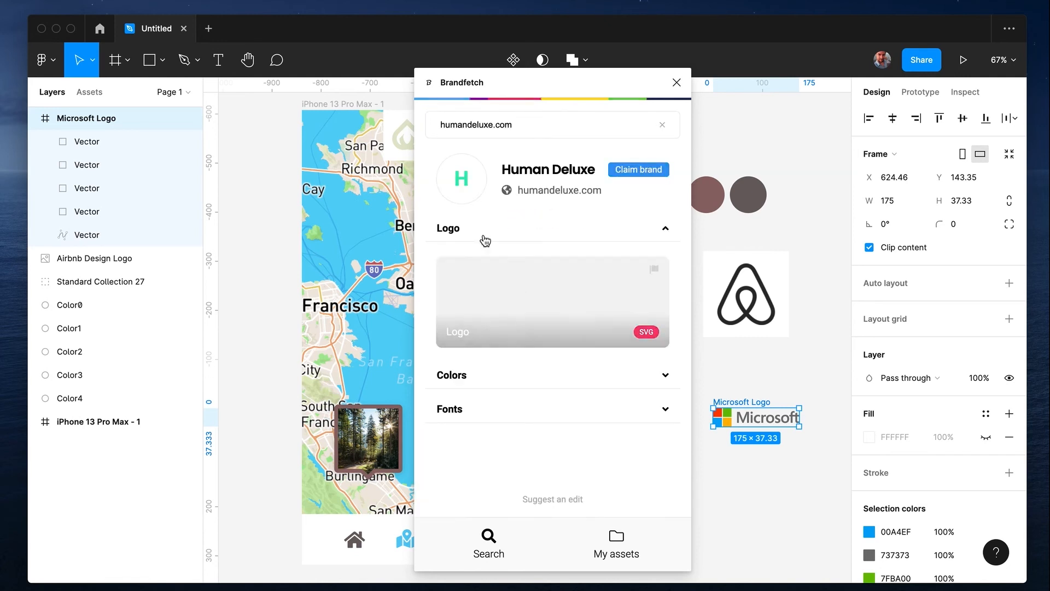
drag(515, 298, 724, 124)
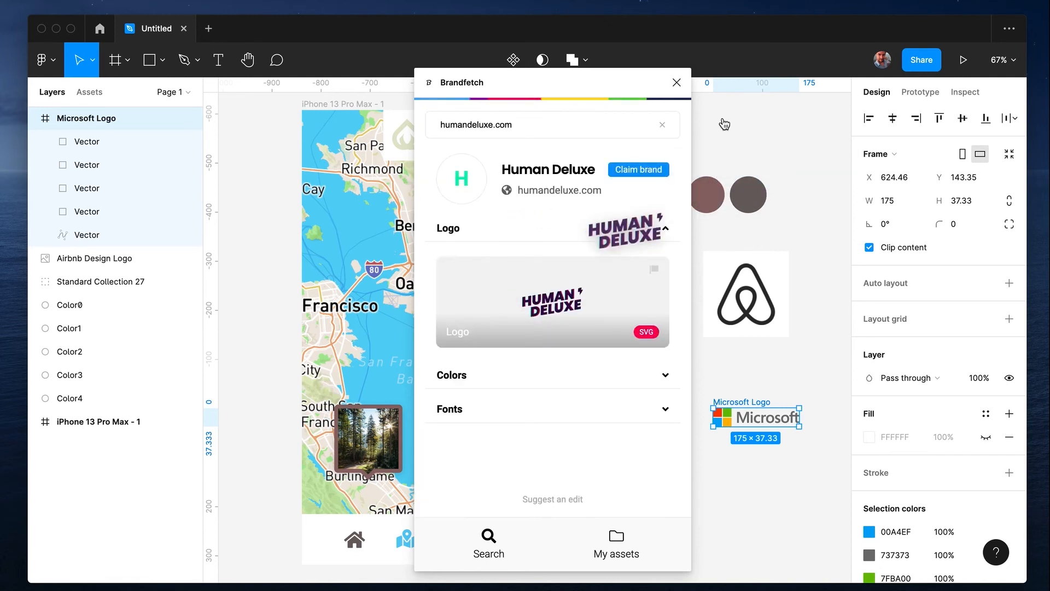
click(677, 83)
drag(722, 120, 624, 346)
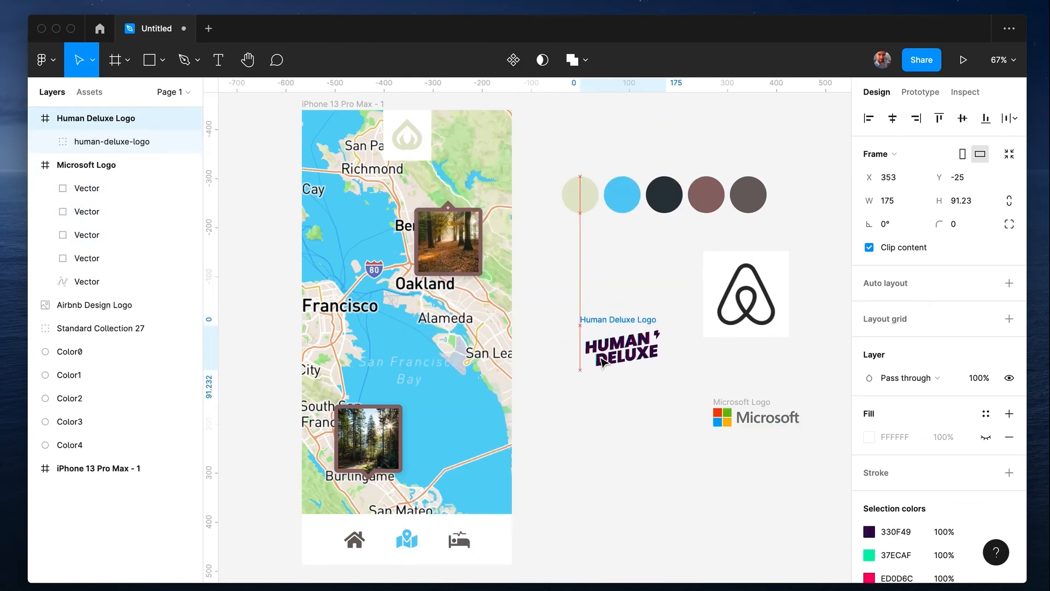